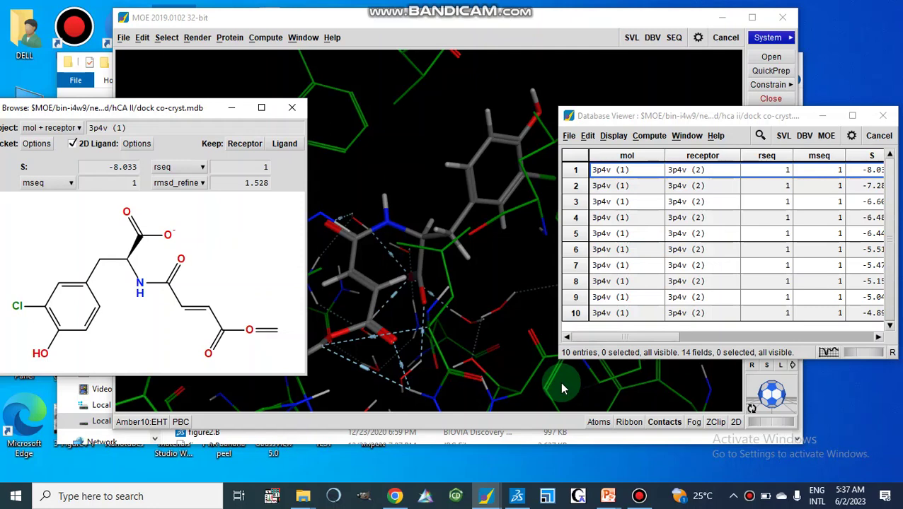
Switch to Discovery Studio and examine the co-crystallized ligand's position in the 3p4v (2) structure.
{"action": "left_click", "coordinate": [518, 499]}
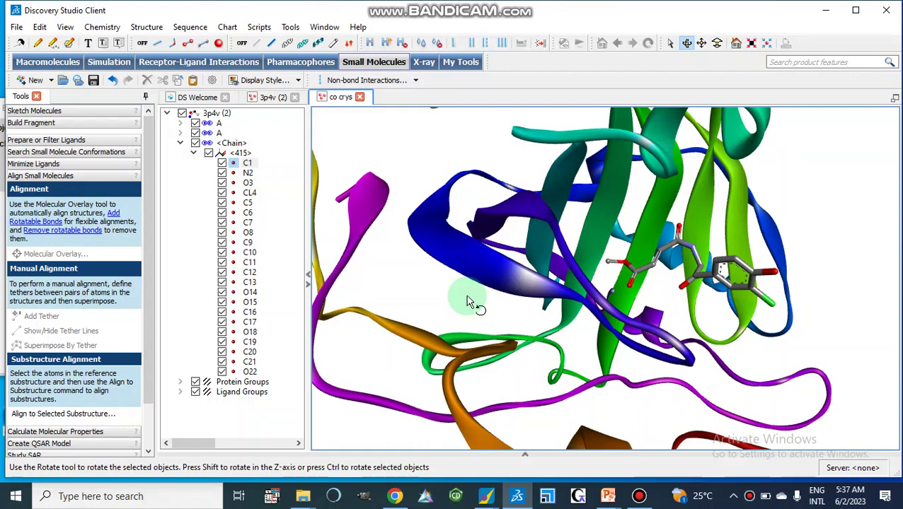
{"action": "left_click", "coordinate": [275, 99]}
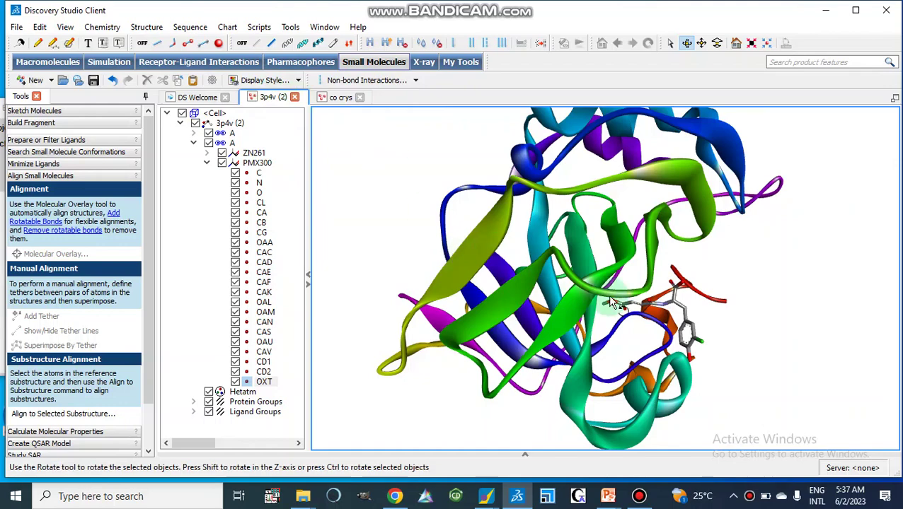
{"action": "mouse_move", "coordinate": [751, 242]}
{"action": "left_mouse_down"}
{"action": "mouse_move", "coordinate": [699, 238]}
{"action": "mouse_move", "coordinate": [749, 196]}
{"action": "mouse_move", "coordinate": [762, 218]}
{"action": "mouse_move", "coordinate": [741, 238]}
{"action": "left_mouse_up"}
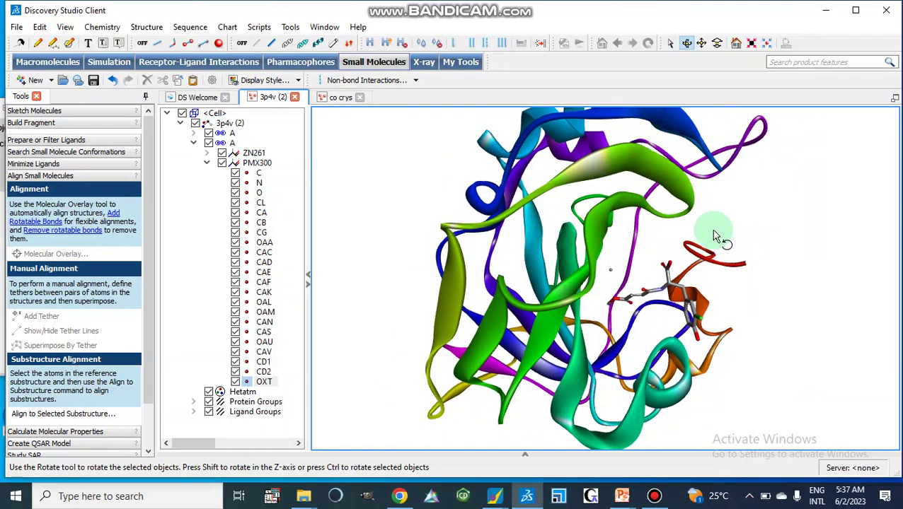
{"action": "left_click", "coordinate": [668, 320]}
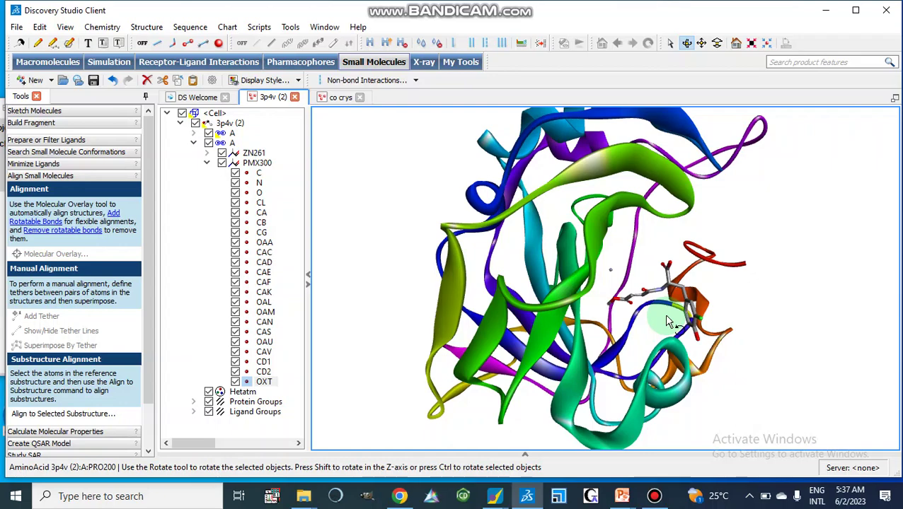
{"action": "mouse_move", "coordinate": [669, 320]}
{"action": "left_mouse_down"}
{"action": "mouse_move", "coordinate": [695, 303]}
{"action": "mouse_move", "coordinate": [641, 312]}
{"action": "mouse_move", "coordinate": [669, 317]}
{"action": "left_mouse_up"}
{"action": "scroll", "coordinate": [668, 315], "scroll_direction": "up", "scroll_amount": 5}
{"action": "left_click_drag", "start_coordinate": [662, 308], "coordinate": [702, 296]}
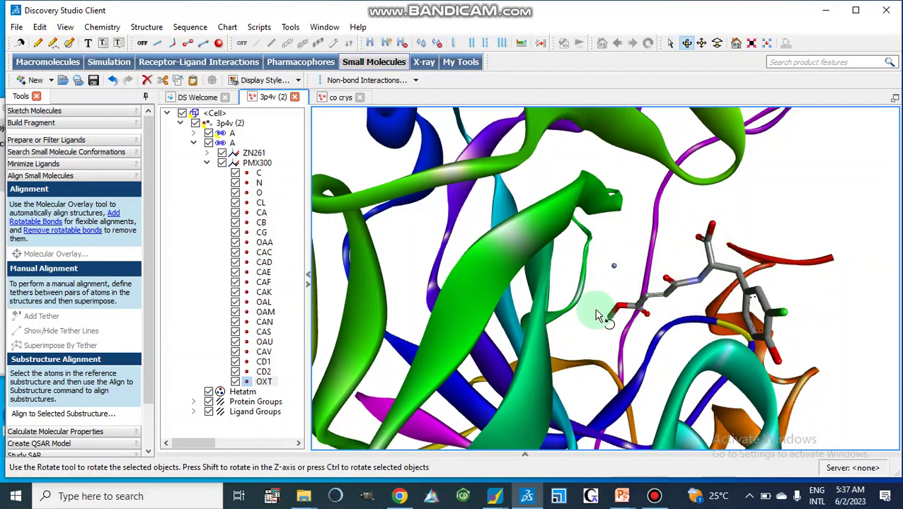
{"action": "left_click_drag", "start_coordinate": [680, 250], "coordinate": [675, 260]}
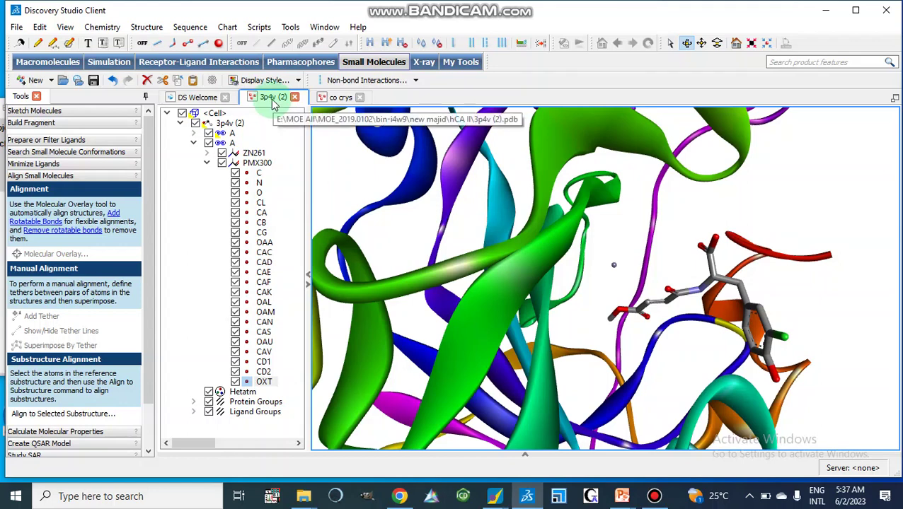
Select the whole PMX300 ligand in the 3p4v (2) structure and copy it.
{"action": "left_click", "coordinate": [626, 311]}
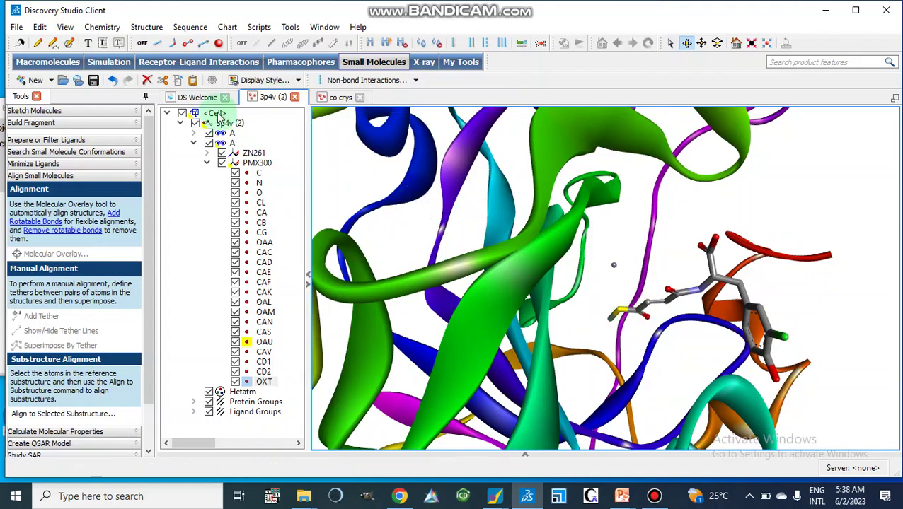
{"action": "left_click", "coordinate": [181, 246]}
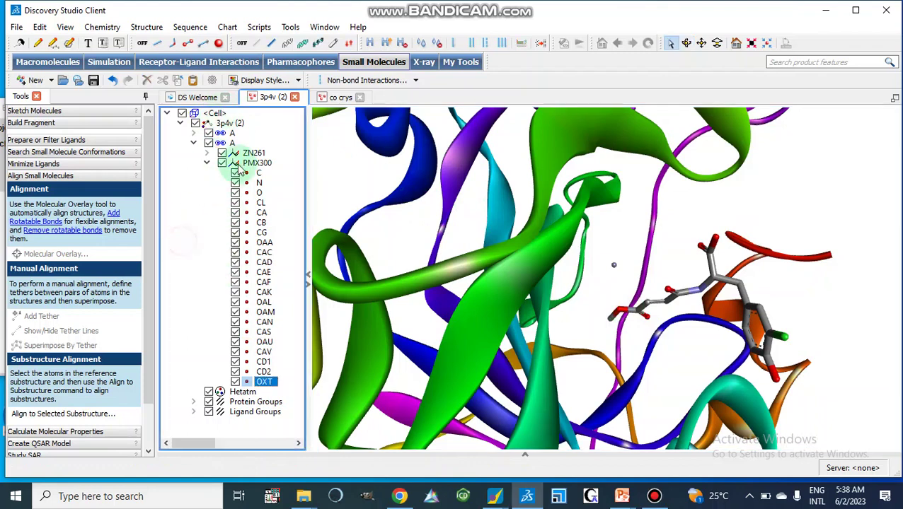
{"action": "left_click", "coordinate": [255, 163]}
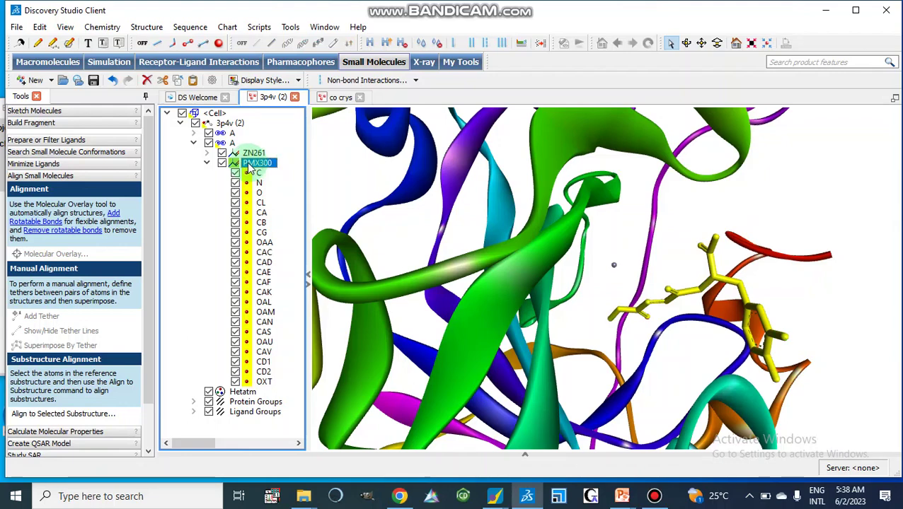
{"action": "right_click", "coordinate": [249, 167]}
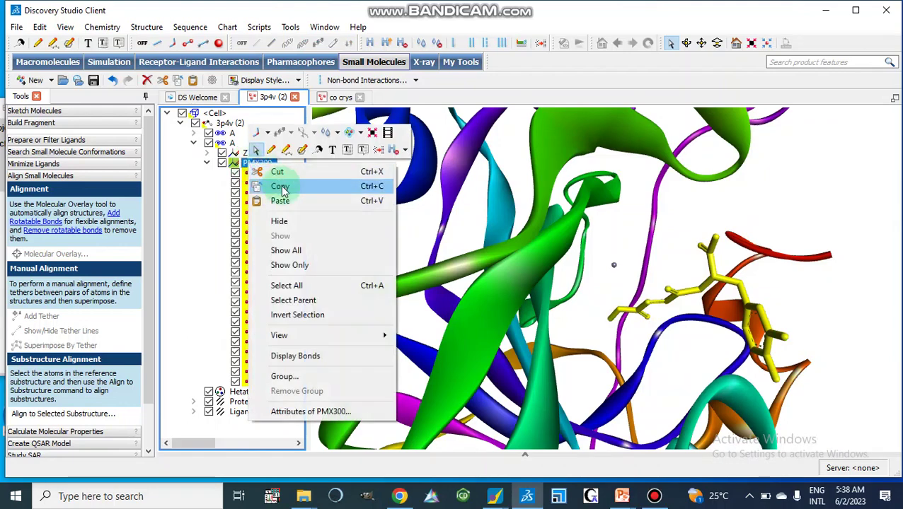
{"action": "left_click", "coordinate": [281, 187]}
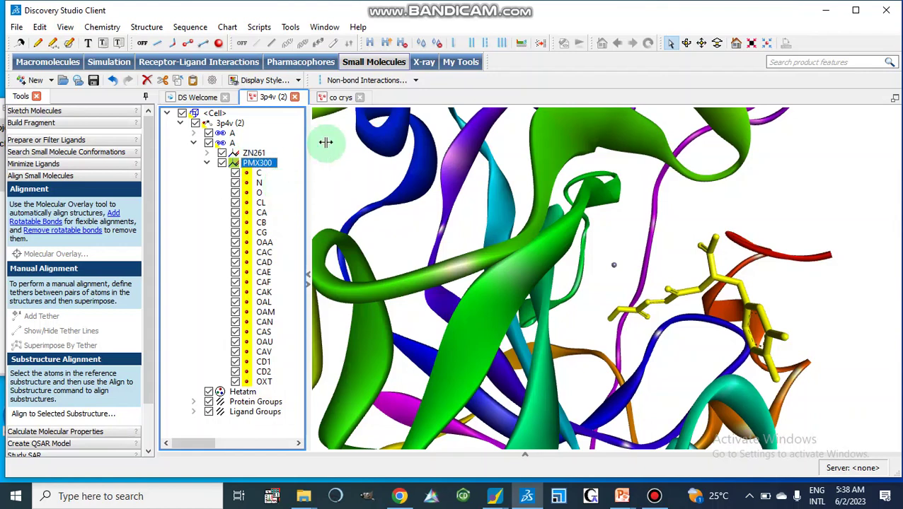
Create a new molecule window and paste the copied PMX300 ligand into it.
{"action": "left_click", "coordinate": [17, 28]}
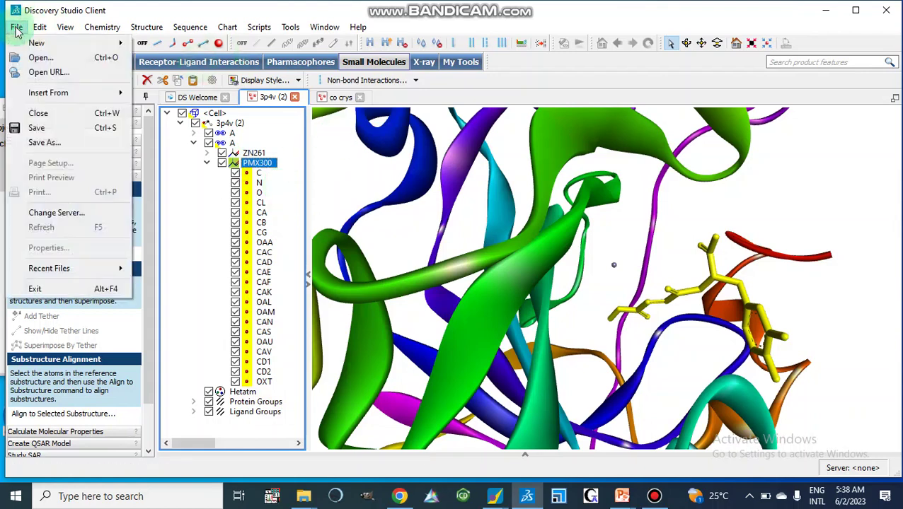
{"action": "mouse_move", "coordinate": [61, 46]}
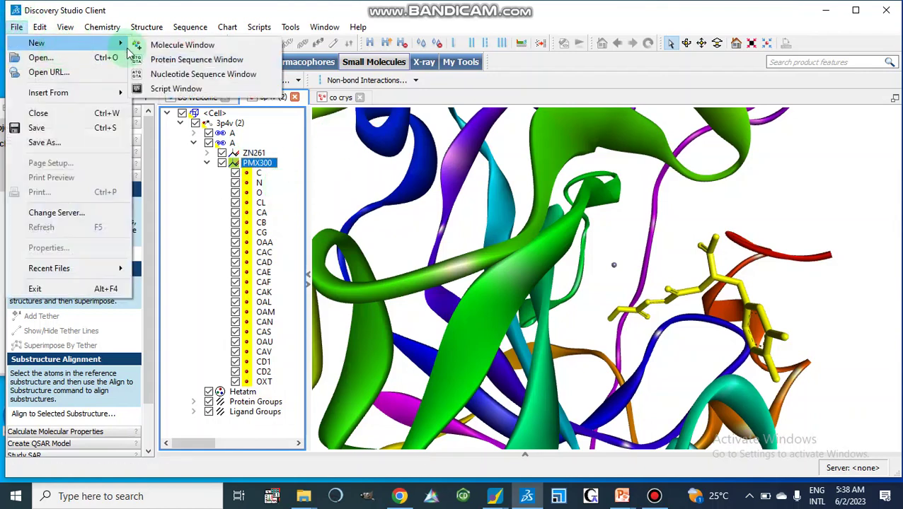
{"action": "left_click", "coordinate": [170, 44]}
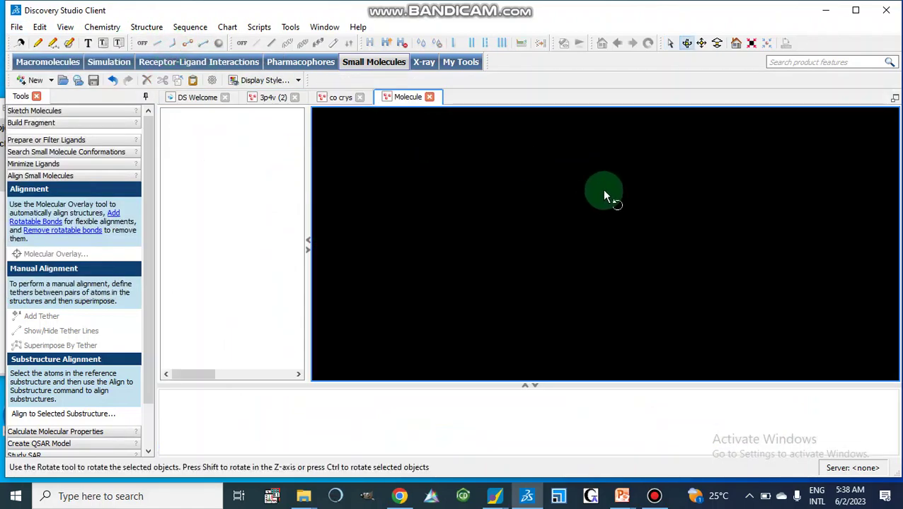
{"action": "right_click", "coordinate": [601, 189]}
{"action": "mouse_move", "coordinate": [633, 220]}
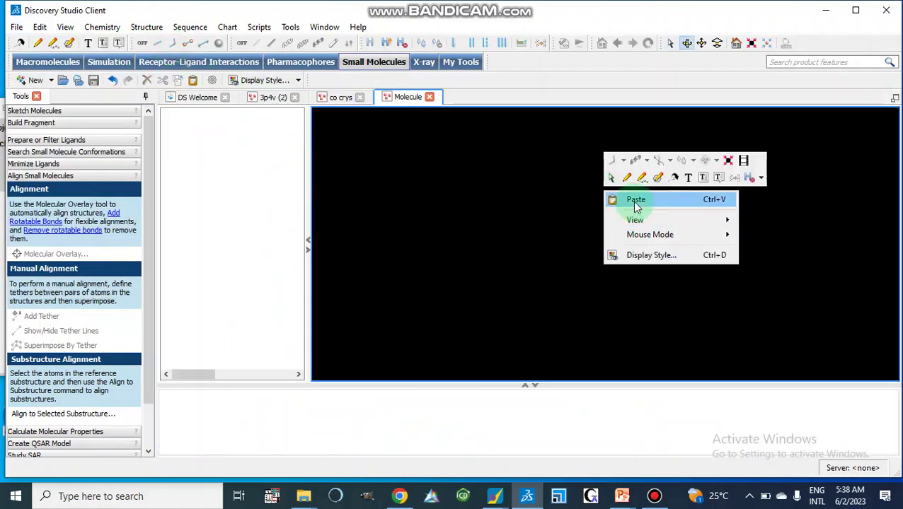
{"action": "left_click", "coordinate": [634, 201]}
{"action": "left_click_drag", "start_coordinate": [592, 246], "coordinate": [603, 189]}
{"action": "left_click", "coordinate": [263, 188]}
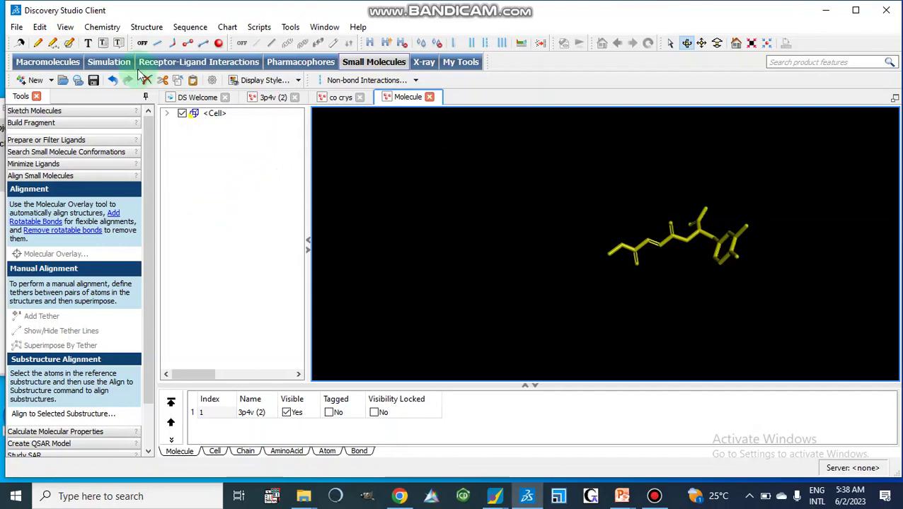
{"action": "left_click", "coordinate": [17, 27]}
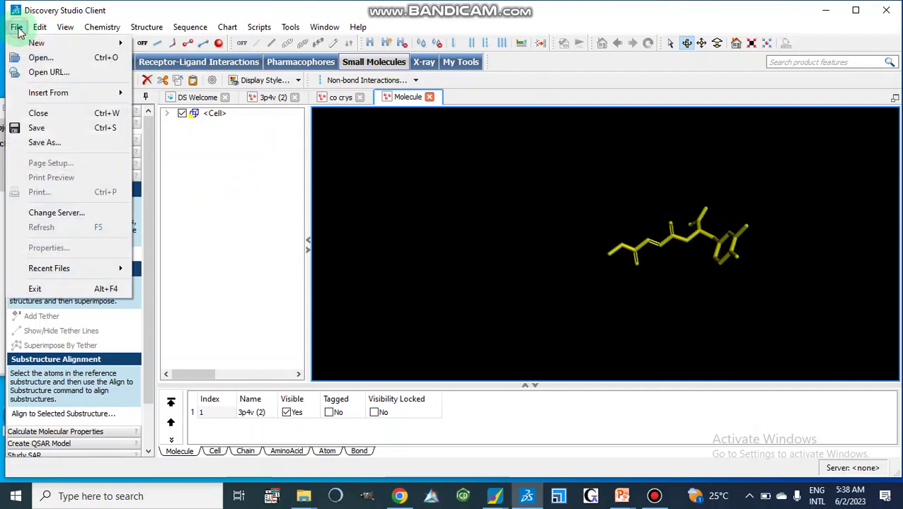
{"action": "left_click", "coordinate": [48, 150]}
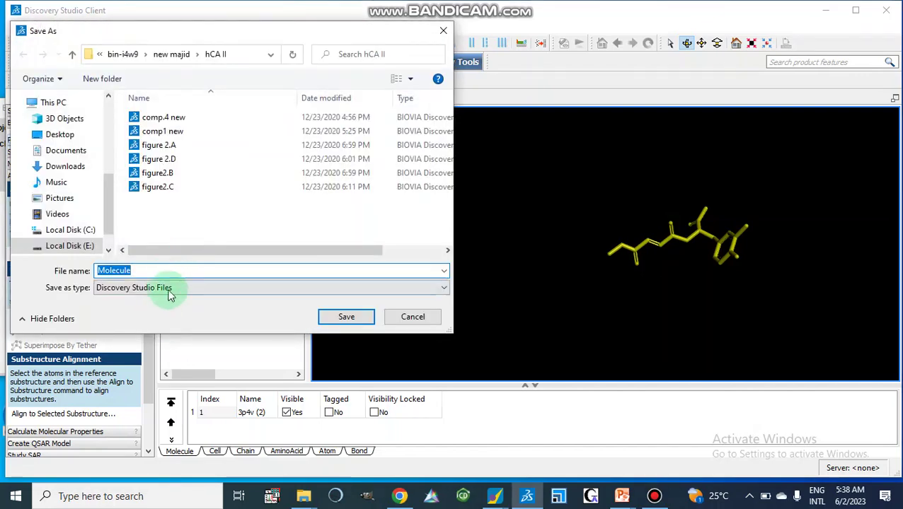
{"action": "left_click", "coordinate": [442, 30]}
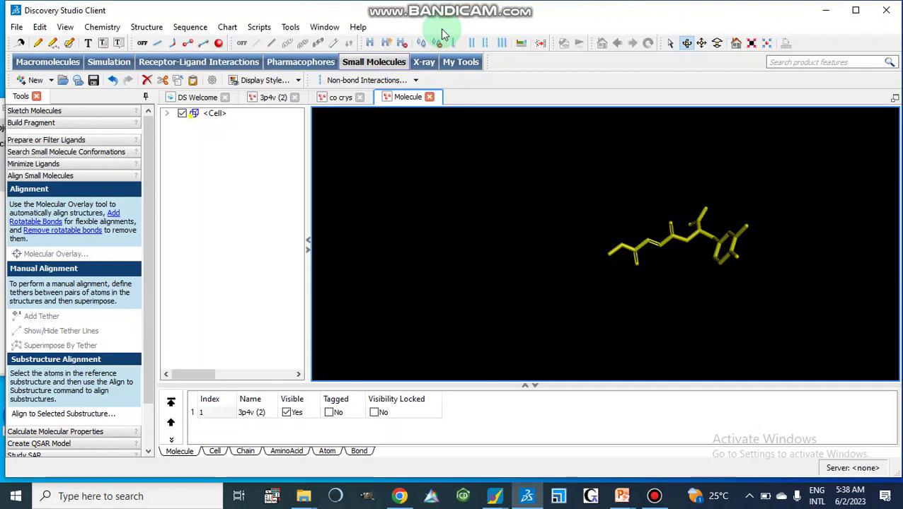
Clear the selection of the pasted ligand in the new molecule window.
{"action": "left_click", "coordinate": [778, 133]}
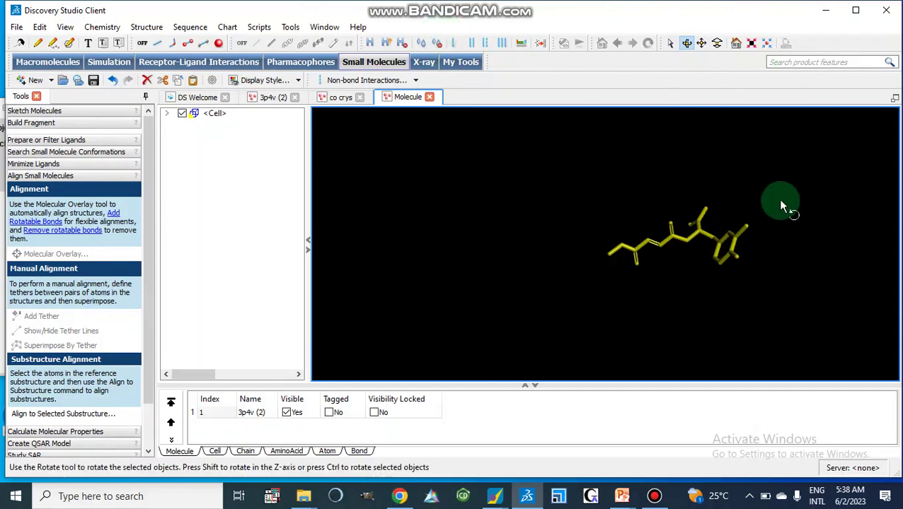
{"action": "left_click_drag", "start_coordinate": [732, 275], "coordinate": [676, 315]}
{"action": "left_click_drag", "start_coordinate": [593, 256], "coordinate": [674, 228]}
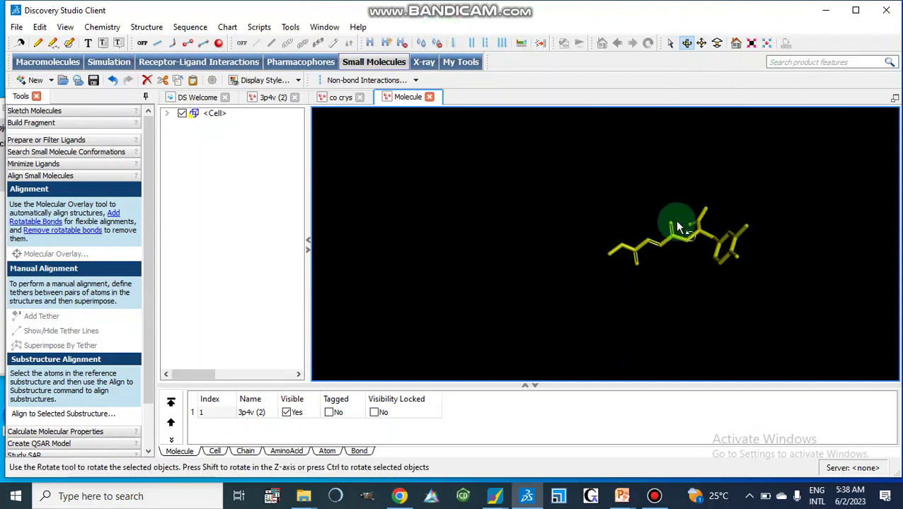
{"action": "left_click", "coordinate": [539, 243]}
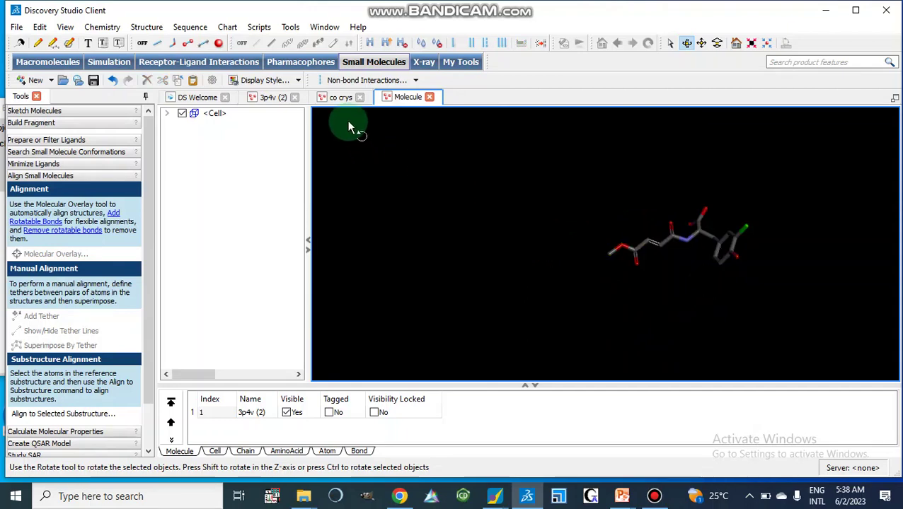
Return to the 3p4v (2) structure and deselect its PMX300 ligand.
{"action": "left_click", "coordinate": [269, 102]}
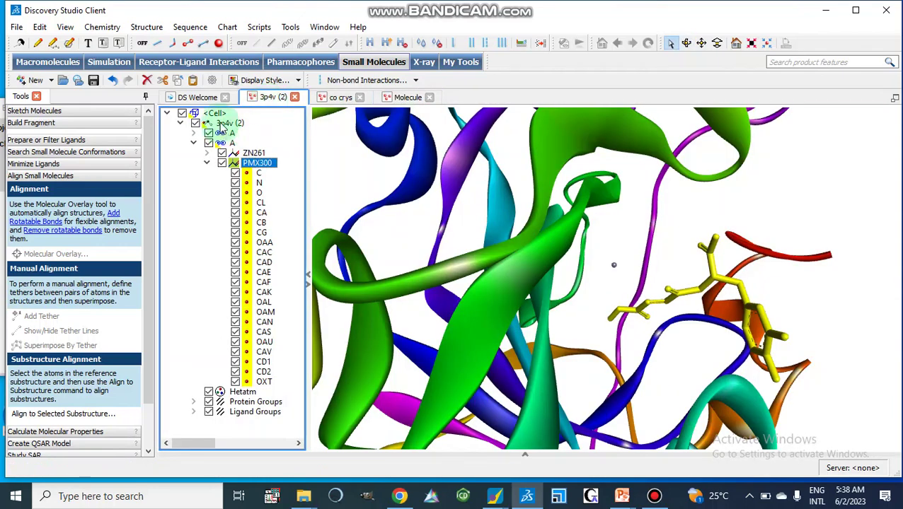
{"action": "left_click", "coordinate": [223, 125]}
{"action": "left_click", "coordinate": [208, 237]}
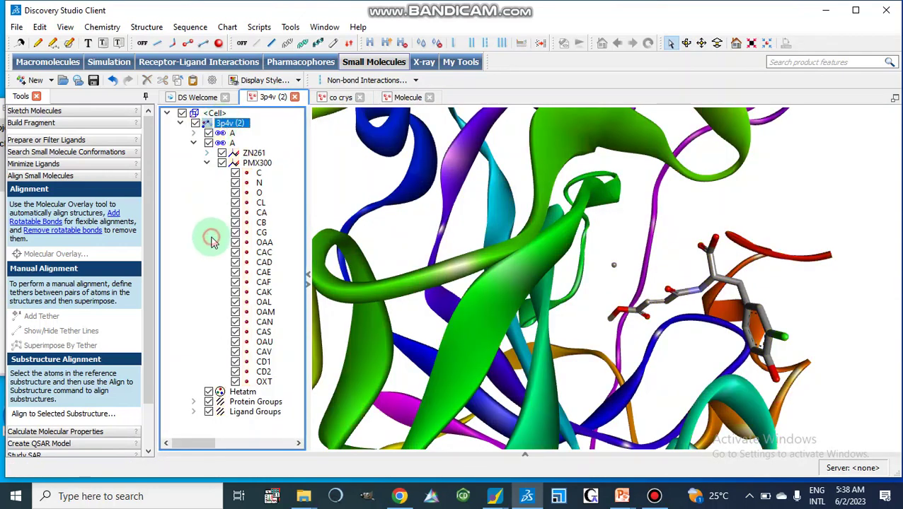
{"action": "left_click_drag", "start_coordinate": [349, 122], "coordinate": [586, 296]}
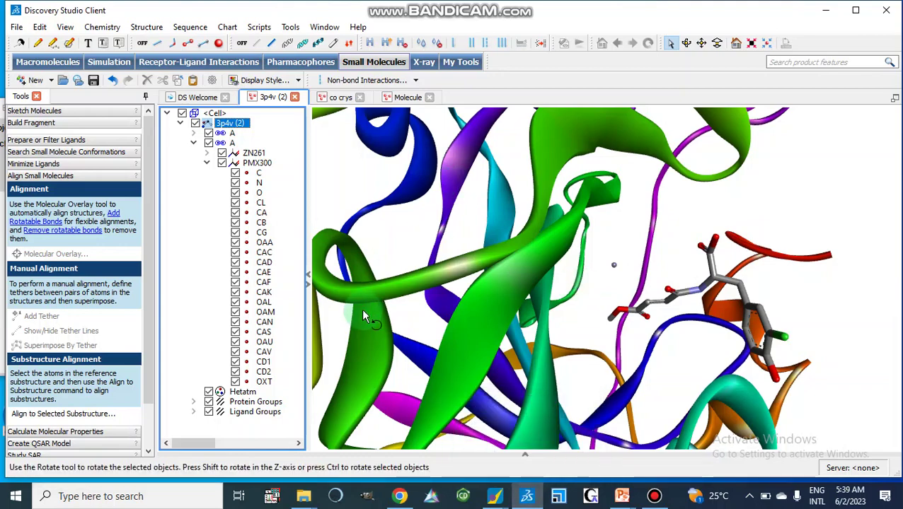
Switch to MOE and check the S and rmsd_refine values of the poses in the dock co-cryst database, then minimize its viewer.
{"action": "mouse_move", "coordinate": [494, 498]}
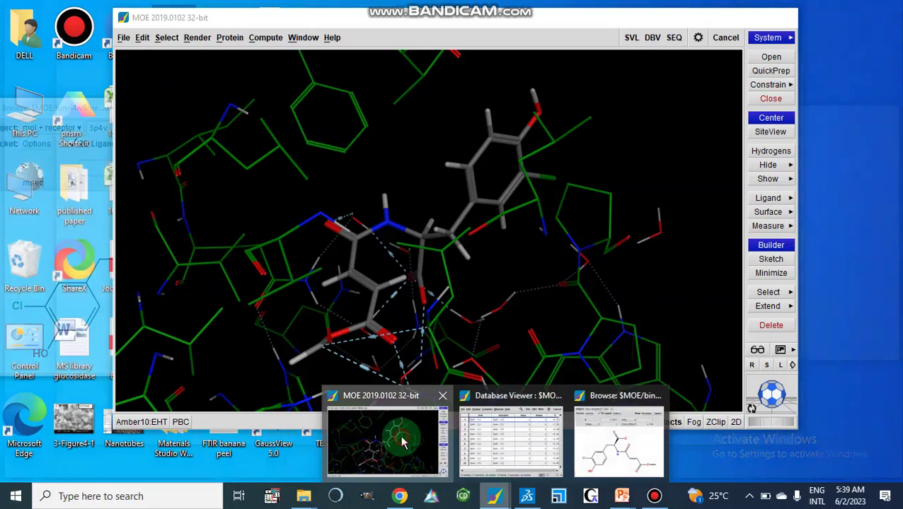
{"action": "left_click", "coordinate": [402, 443]}
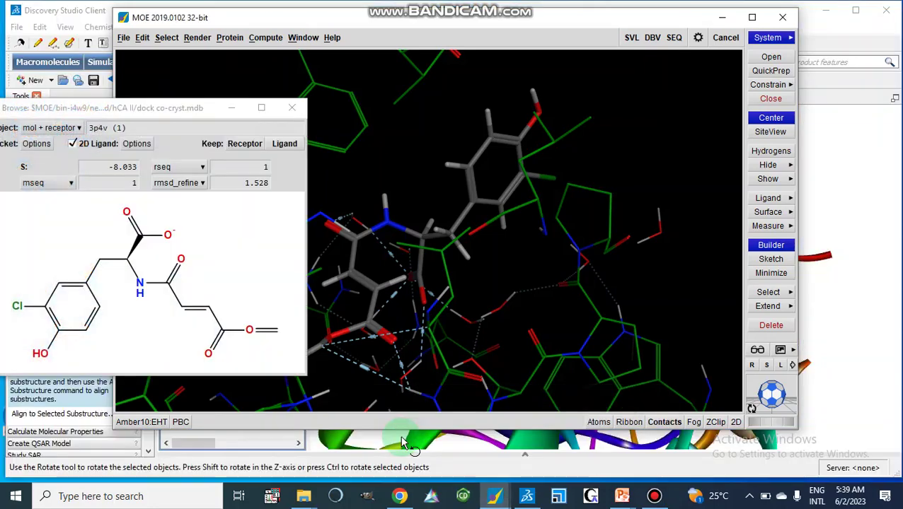
{"action": "left_click", "coordinate": [461, 267]}
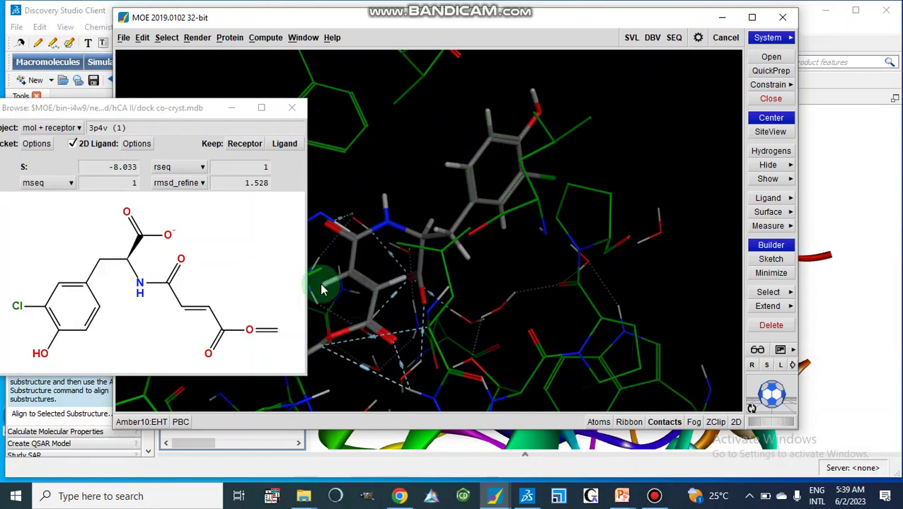
{"action": "left_click", "coordinate": [495, 499]}
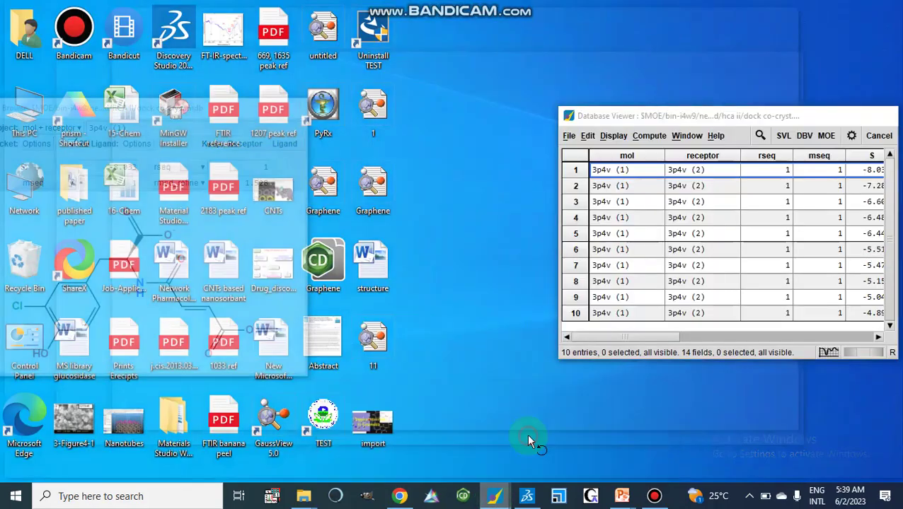
{"action": "left_click", "coordinate": [527, 442]}
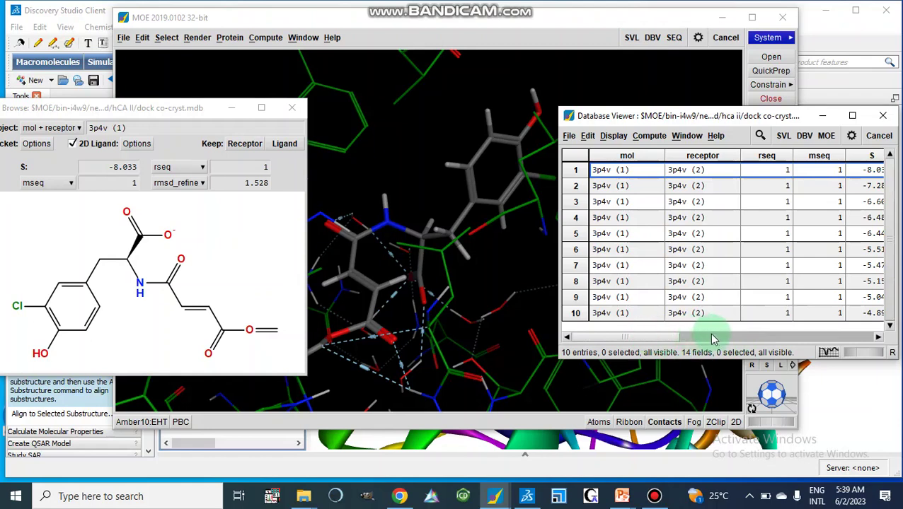
{"action": "left_click_drag", "start_coordinate": [636, 342], "coordinate": [693, 297]}
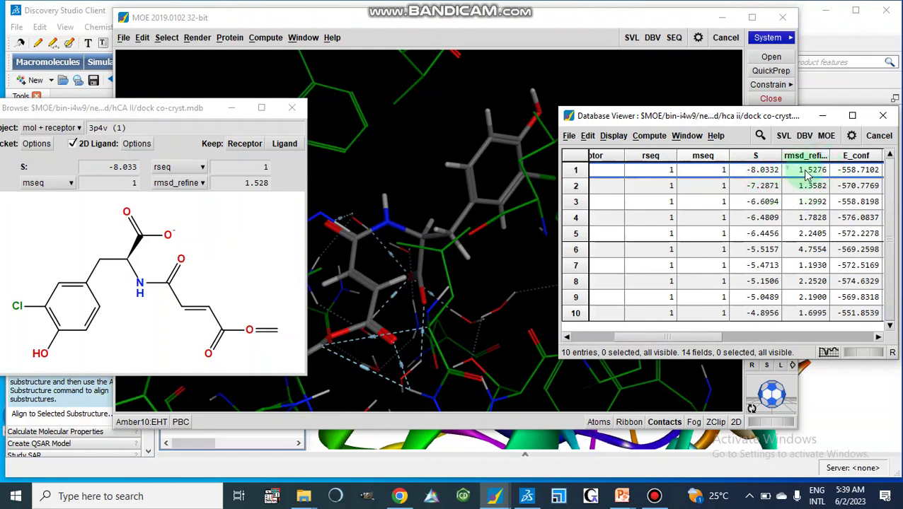
{"action": "left_click", "coordinate": [822, 116]}
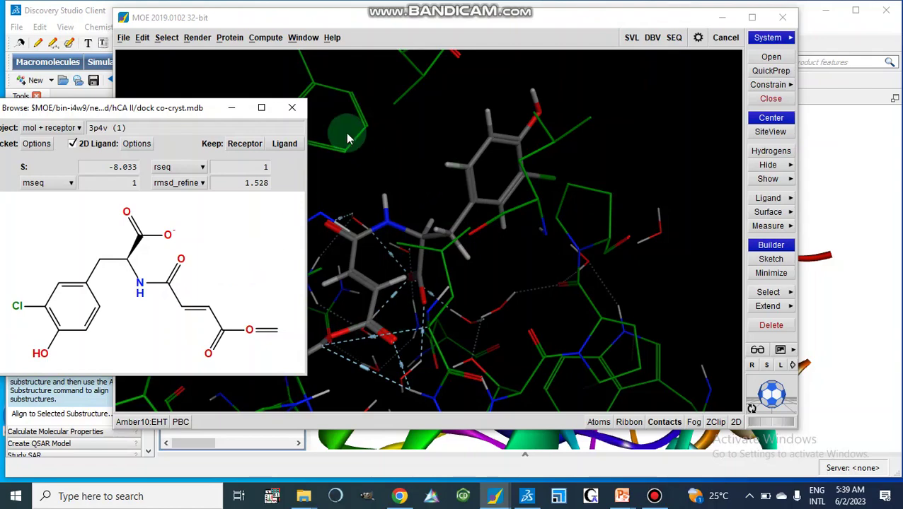
{"action": "left_click", "coordinate": [123, 37]}
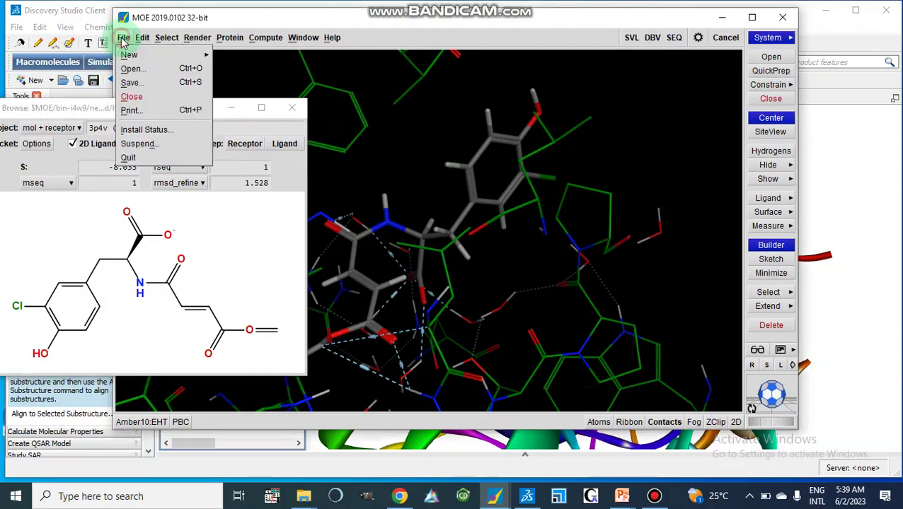
{"action": "left_click", "coordinate": [131, 82]}
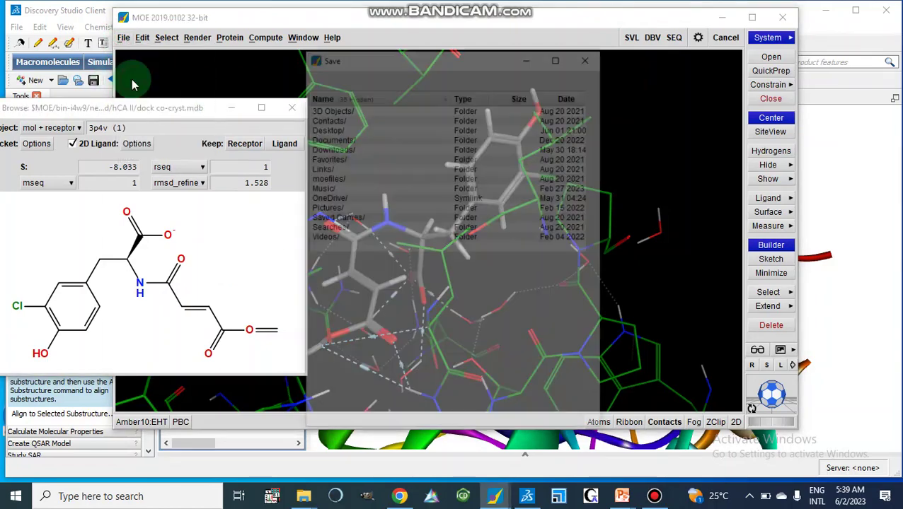
{"action": "left_click", "coordinate": [590, 57]}
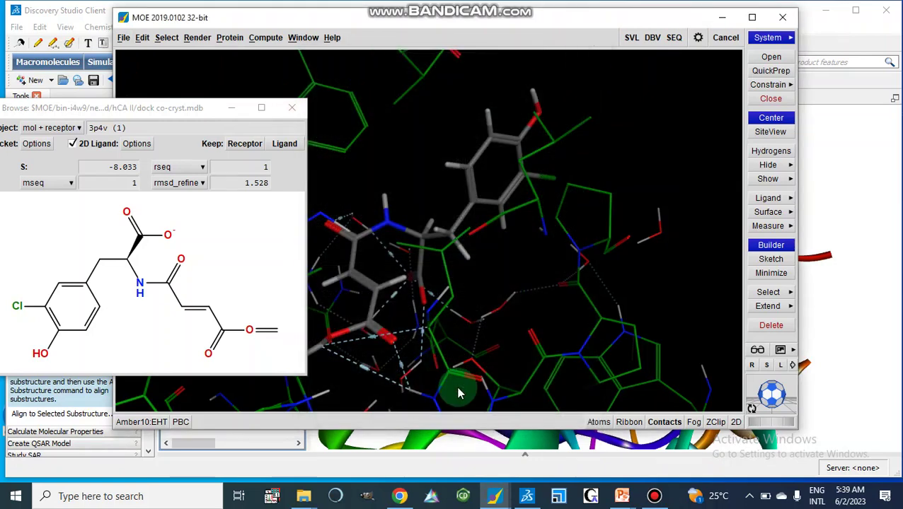
Switch back to Discovery Studio and compare the ligand poses in the 3p4v (2) and co crys windows.
{"action": "left_click", "coordinate": [527, 496]}
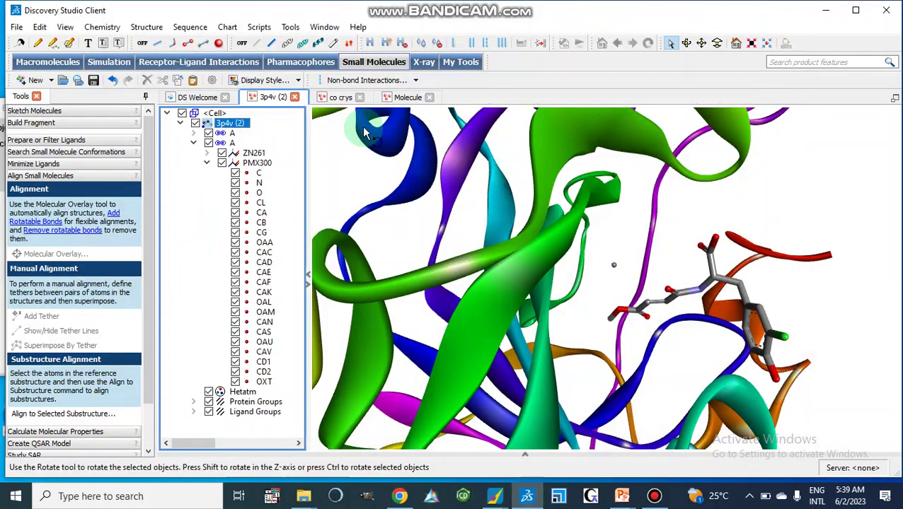
{"action": "left_click", "coordinate": [340, 98]}
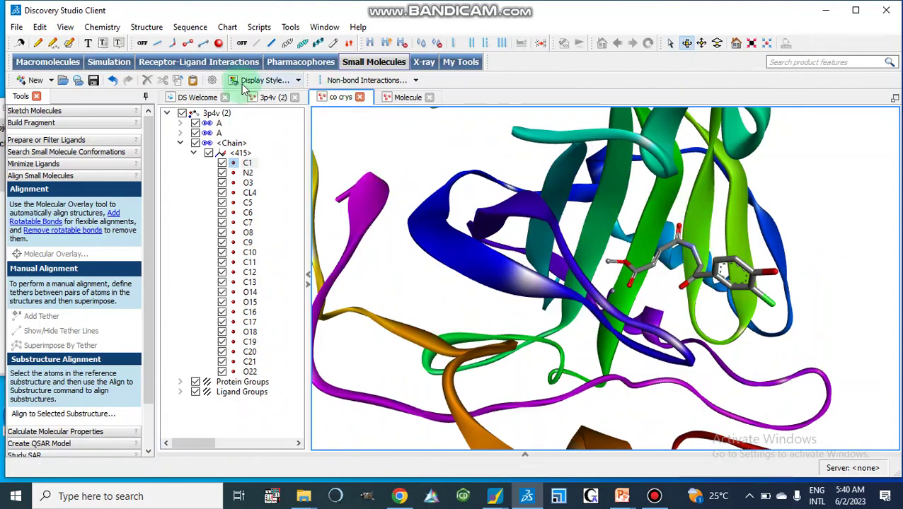
{"action": "left_click", "coordinate": [275, 98]}
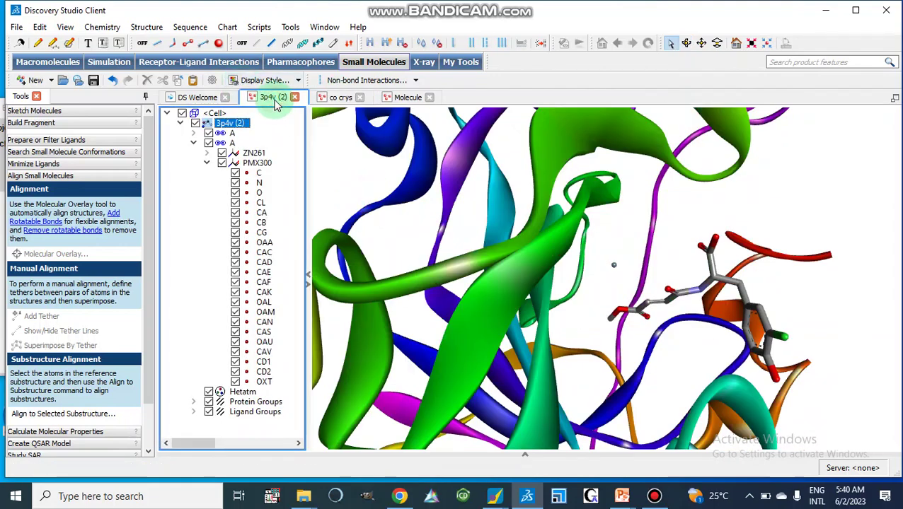
{"action": "left_click", "coordinate": [341, 100]}
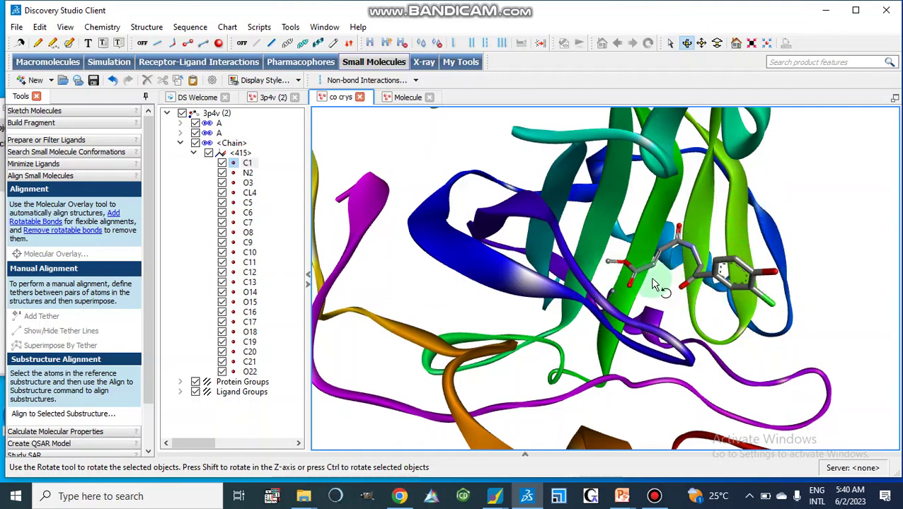
{"action": "left_click", "coordinate": [271, 99]}
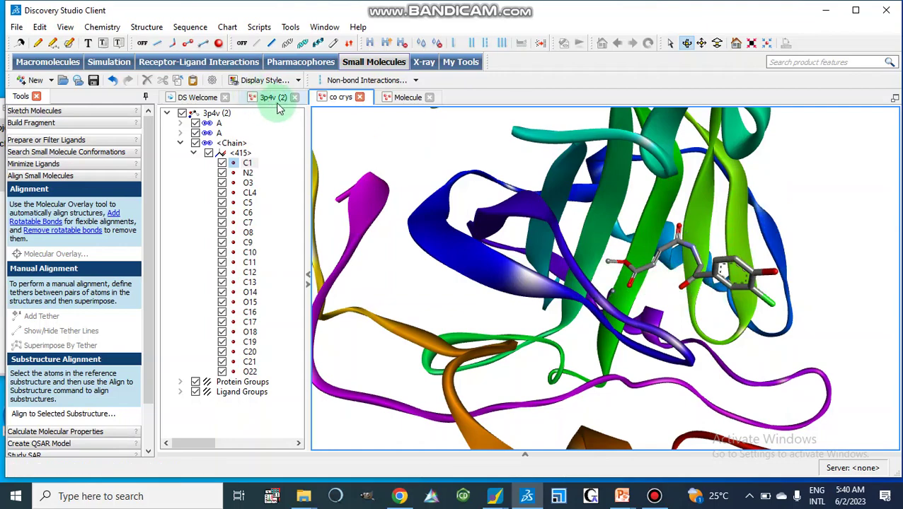
Copy the docked ligand's <Chain> entry from the co crys structure.
{"action": "left_click", "coordinate": [338, 98]}
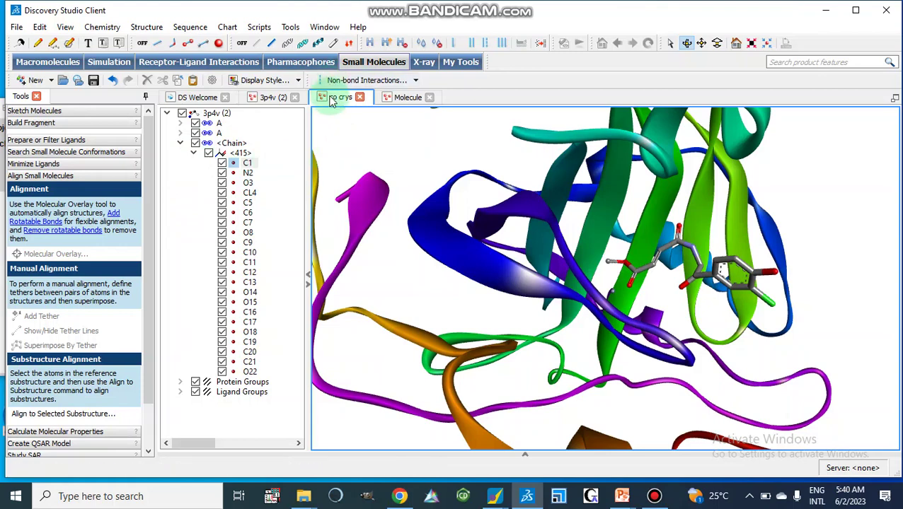
{"action": "left_click", "coordinate": [205, 145]}
{"action": "double_click", "coordinate": [205, 144]}
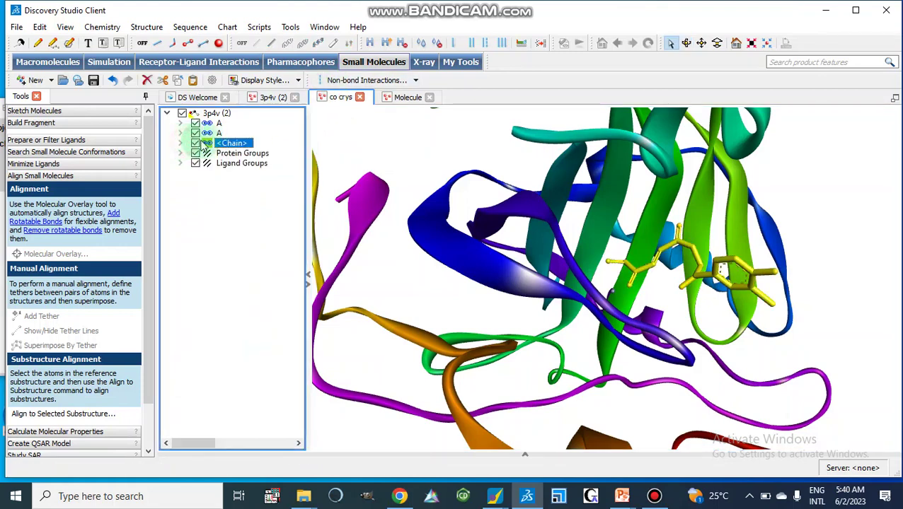
{"action": "right_click", "coordinate": [207, 147]}
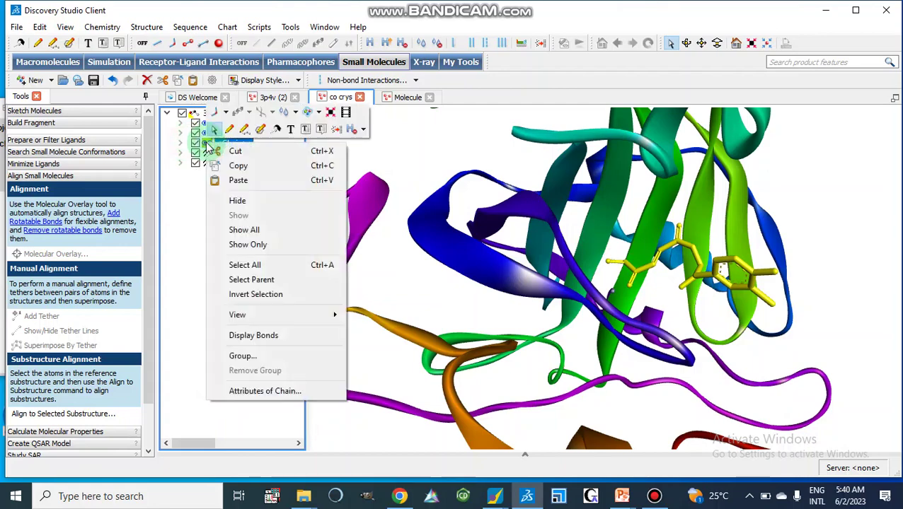
{"action": "left_click", "coordinate": [238, 167]}
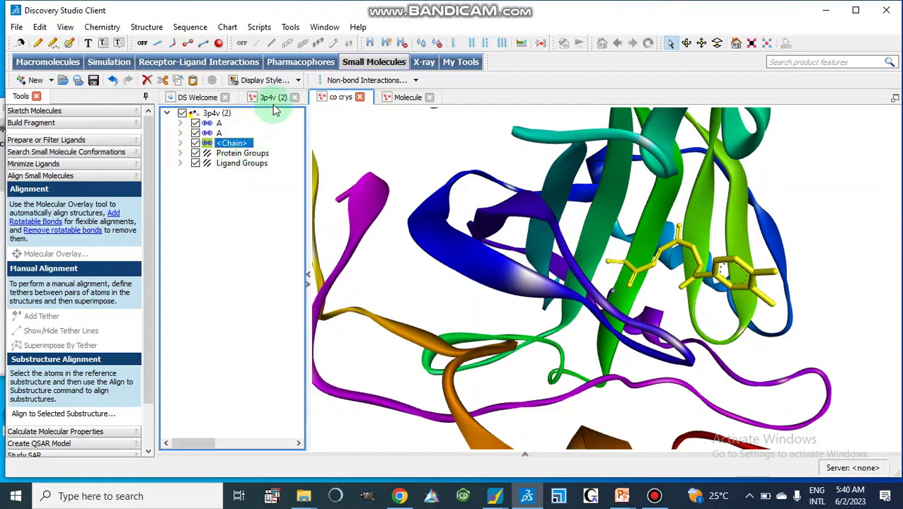
Paste the copied docked ligand into the 3p4v (2) window and clear its selection.
{"action": "left_click", "coordinate": [273, 98]}
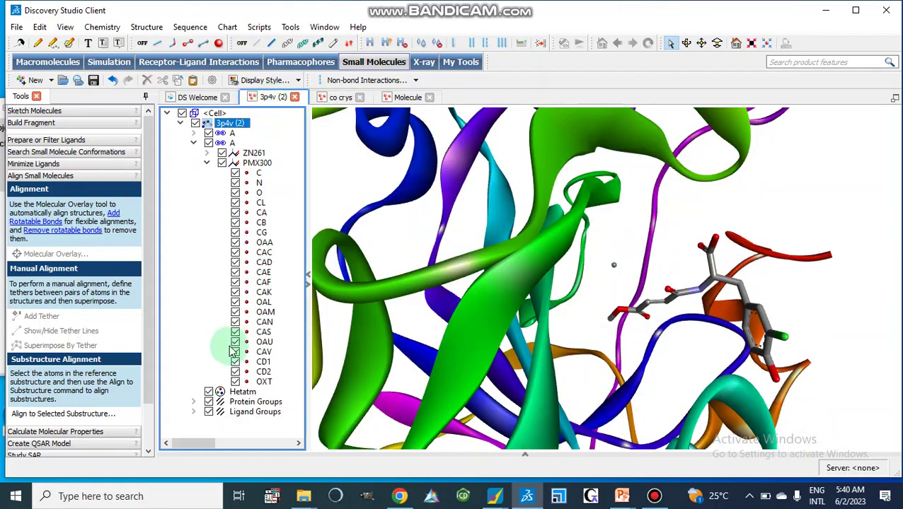
{"action": "left_click", "coordinate": [193, 144]}
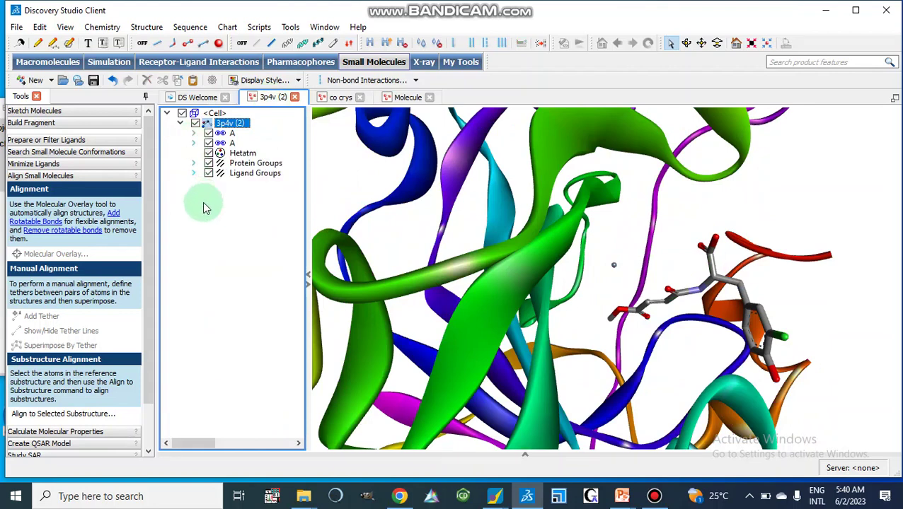
{"action": "right_click", "coordinate": [203, 206]}
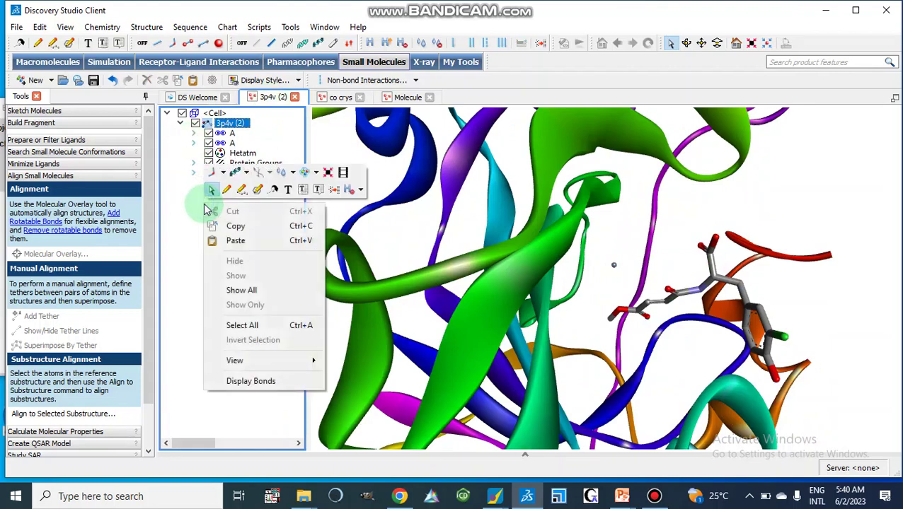
{"action": "left_click", "coordinate": [212, 240]}
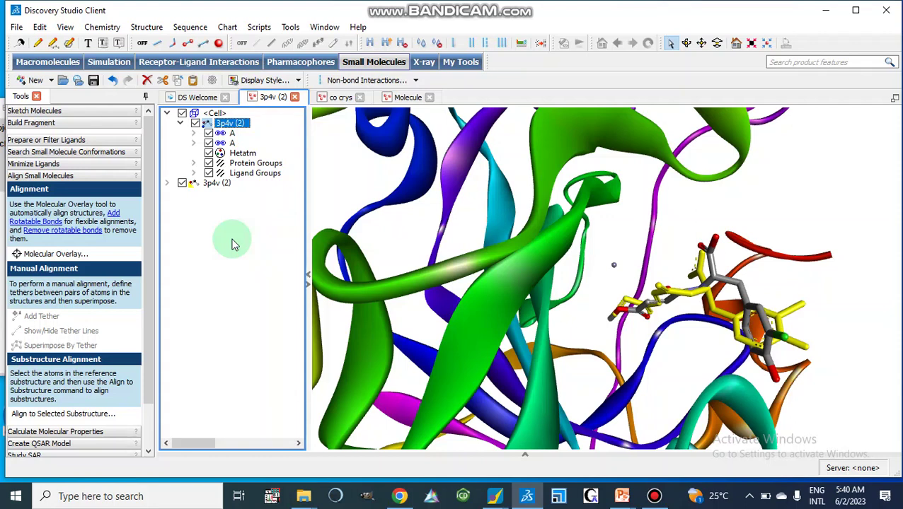
{"action": "left_click", "coordinate": [220, 210]}
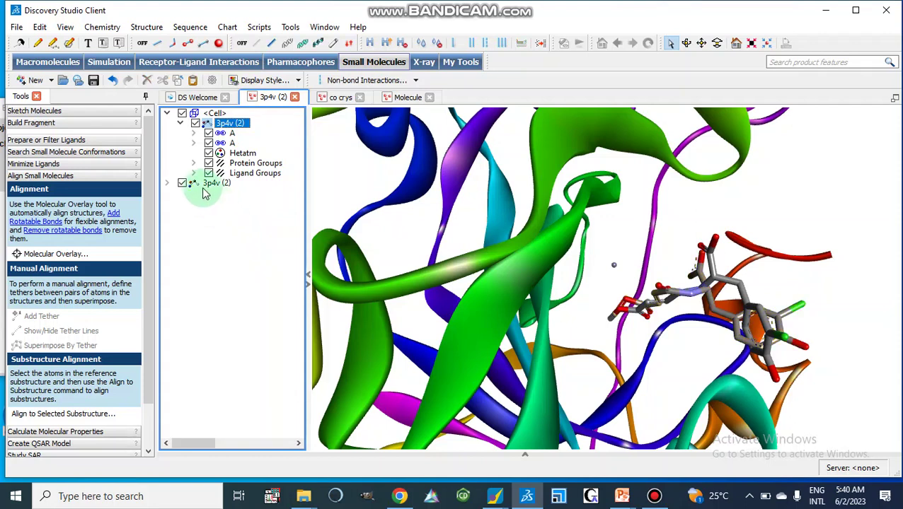
Color the whole pasted docked ligand cyan (red 0, green 255, blue 255) in the 3p4v (2) window.
{"action": "left_click", "coordinate": [199, 186]}
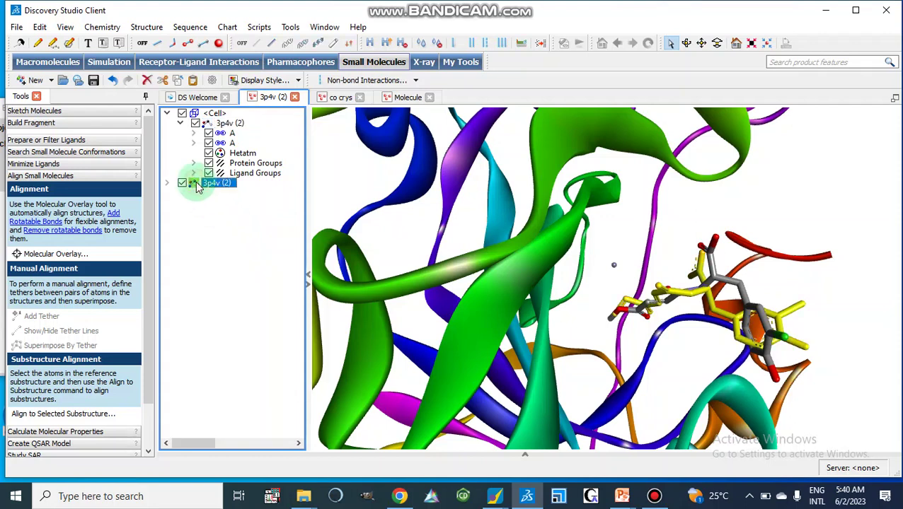
{"action": "left_click", "coordinate": [202, 248]}
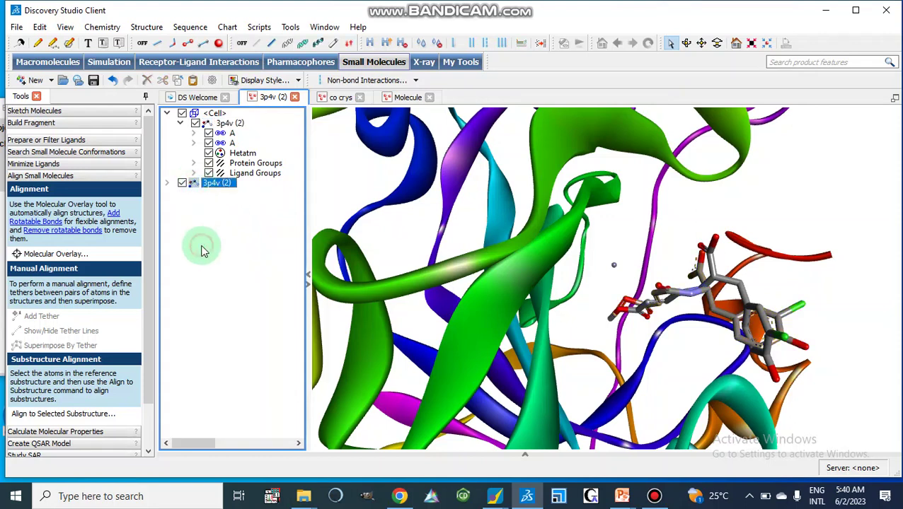
{"action": "left_click", "coordinate": [195, 187]}
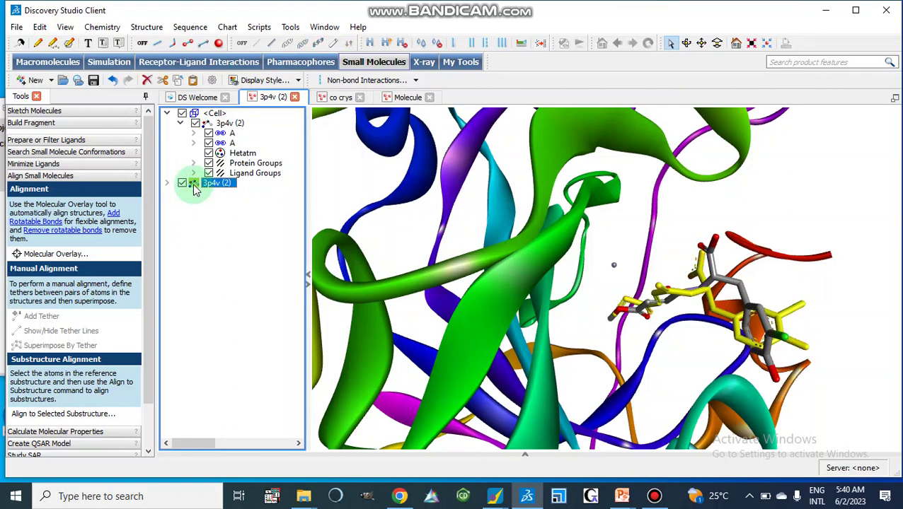
{"action": "right_click", "coordinate": [343, 188]}
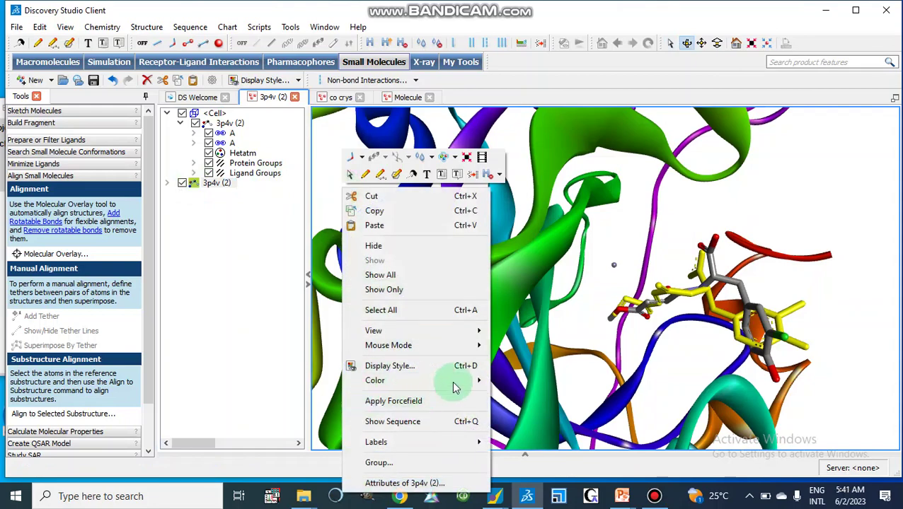
{"action": "mouse_move", "coordinate": [476, 386]}
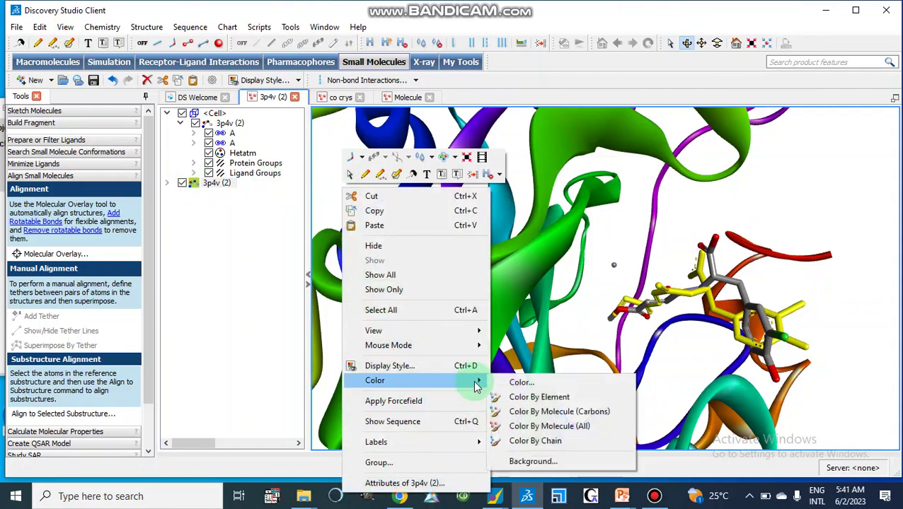
{"action": "left_click", "coordinate": [521, 383]}
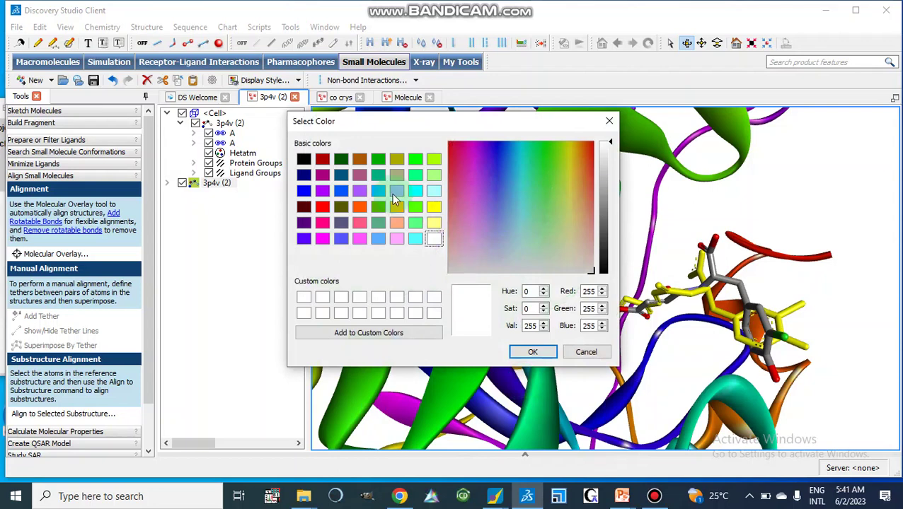
{"action": "left_click", "coordinate": [415, 191]}
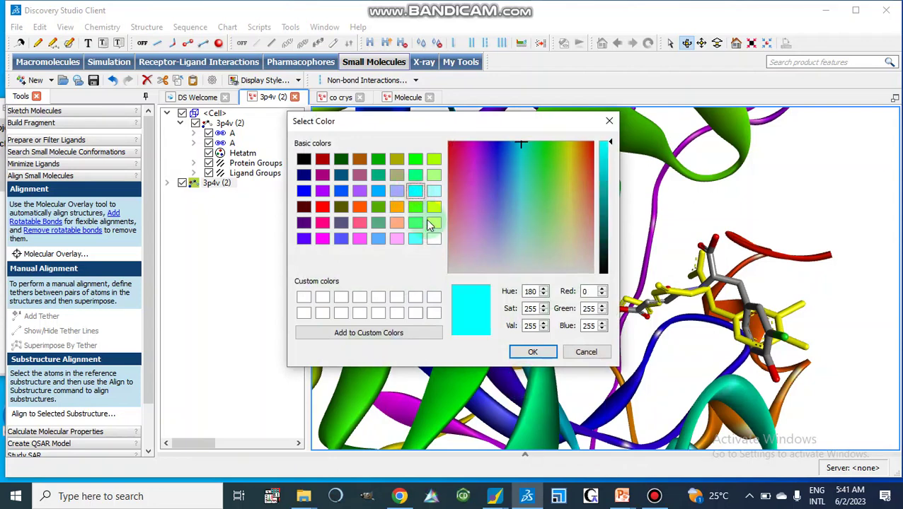
{"action": "left_click", "coordinate": [527, 354]}
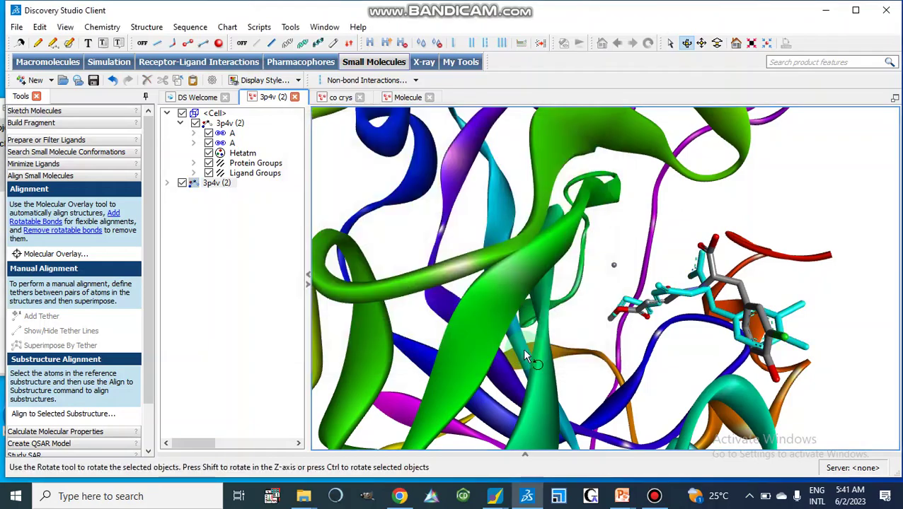
Examine the overlay of the cyan docked ligand on the co-crystallized PMX300 ligand from another angle.
{"action": "mouse_move", "coordinate": [674, 258]}
{"action": "left_mouse_down"}
{"action": "mouse_move", "coordinate": [665, 256]}
{"action": "mouse_move", "coordinate": [670, 293]}
{"action": "mouse_move", "coordinate": [715, 237]}
{"action": "mouse_move", "coordinate": [693, 257]}
{"action": "mouse_move", "coordinate": [685, 246]}
{"action": "left_mouse_up"}
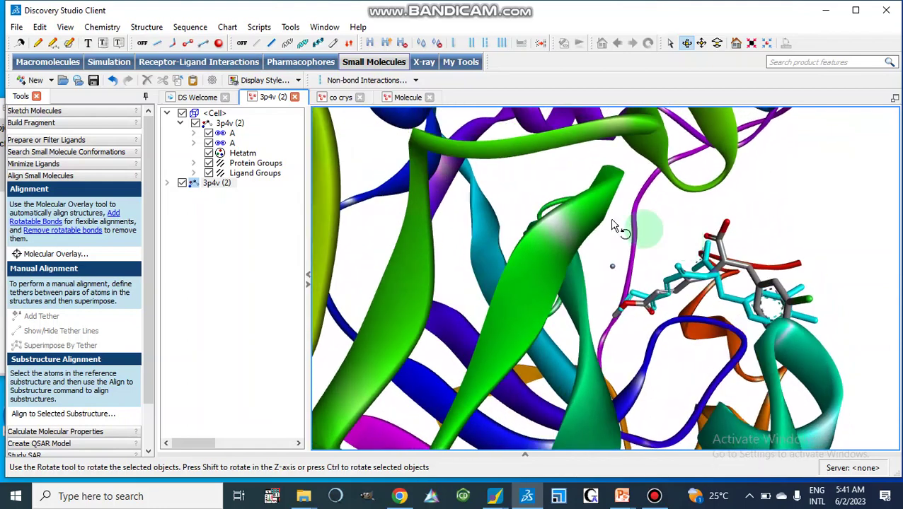
{"action": "left_click", "coordinate": [196, 184]}
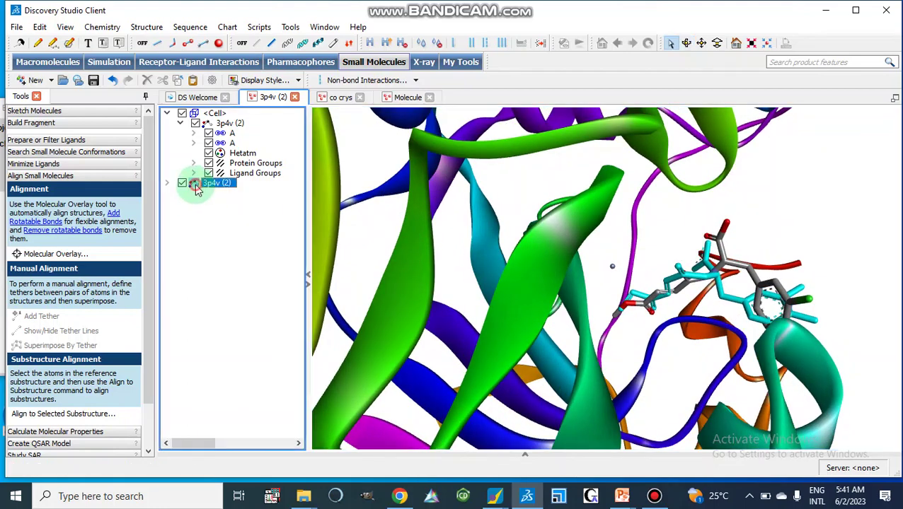
{"action": "left_click", "coordinate": [212, 263]}
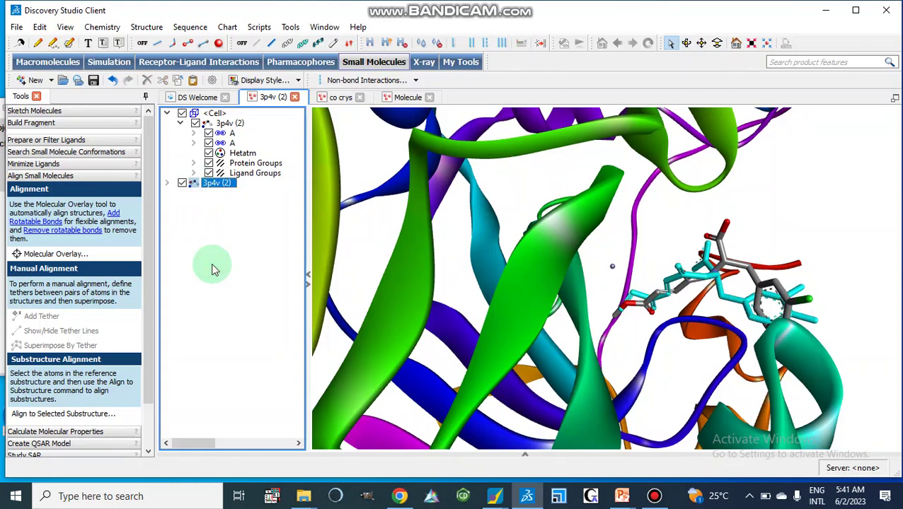
{"action": "left_click", "coordinate": [658, 242]}
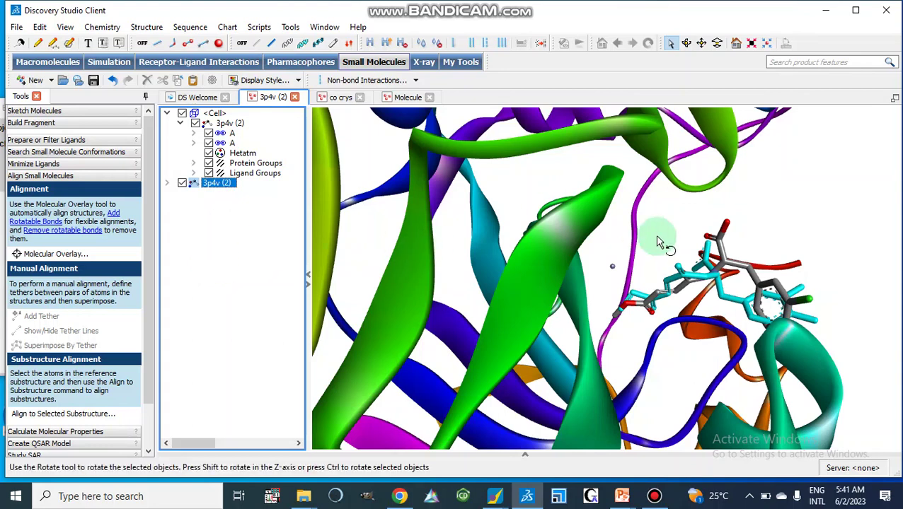
{"action": "left_click", "coordinate": [363, 195]}
{"action": "left_click", "coordinate": [365, 256]}
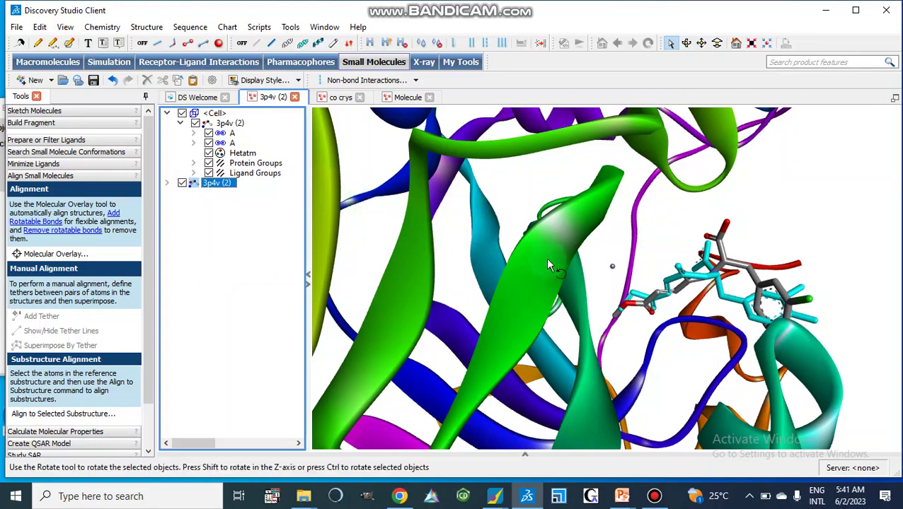
{"action": "left_click", "coordinate": [358, 222]}
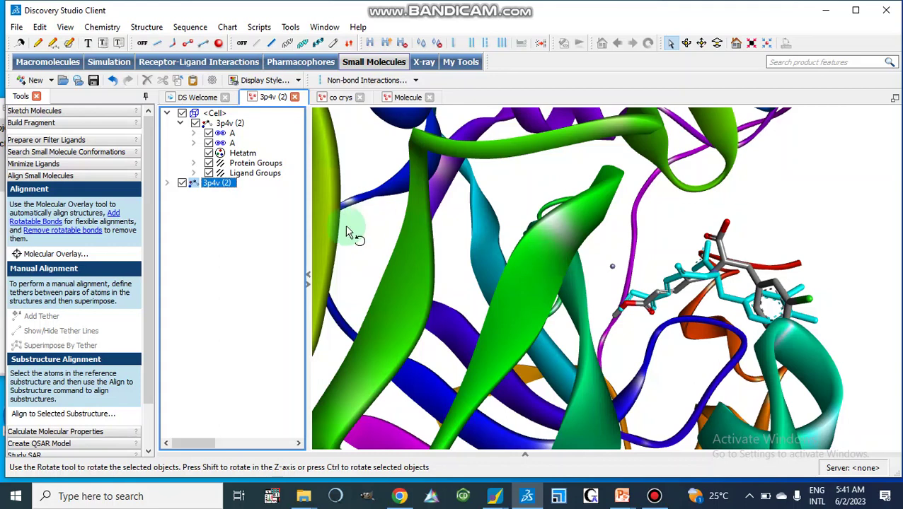
{"action": "left_click", "coordinate": [205, 242]}
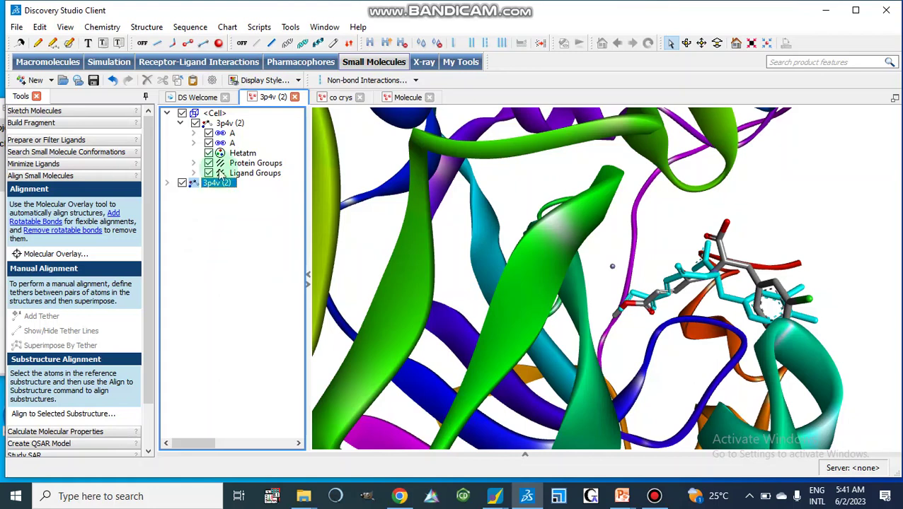
Cut the protein chain A out of the original 3p4v (2) structure and expand the remaining ligand chain A.
{"action": "left_click", "coordinate": [165, 111]}
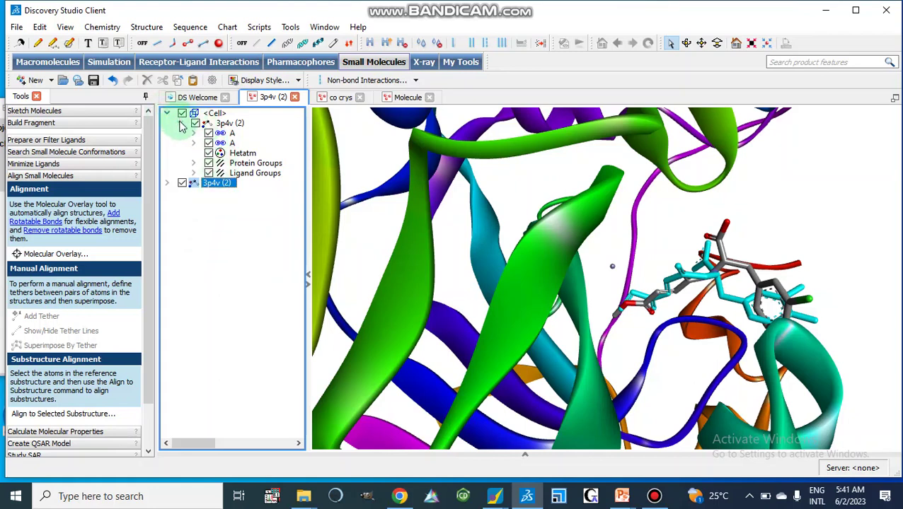
{"action": "left_click", "coordinate": [180, 123]}
{"action": "left_click", "coordinate": [181, 124]}
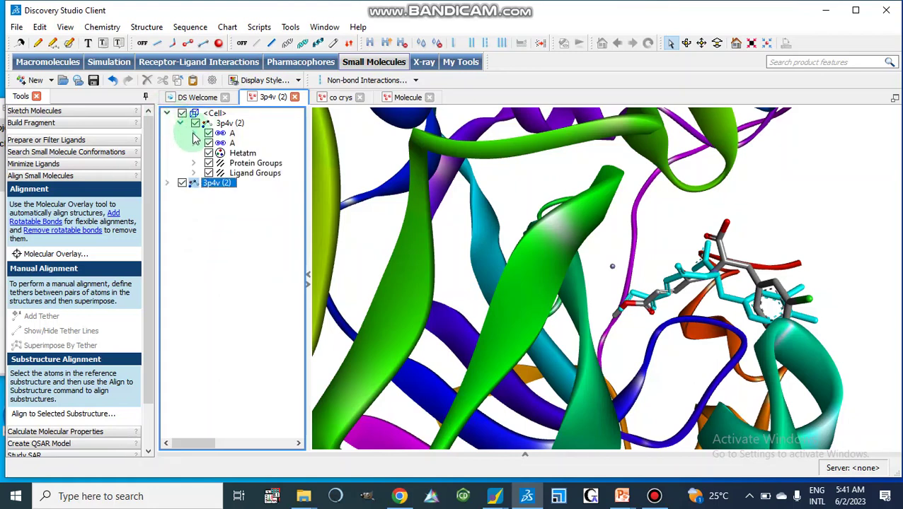
{"action": "left_click", "coordinate": [223, 134]}
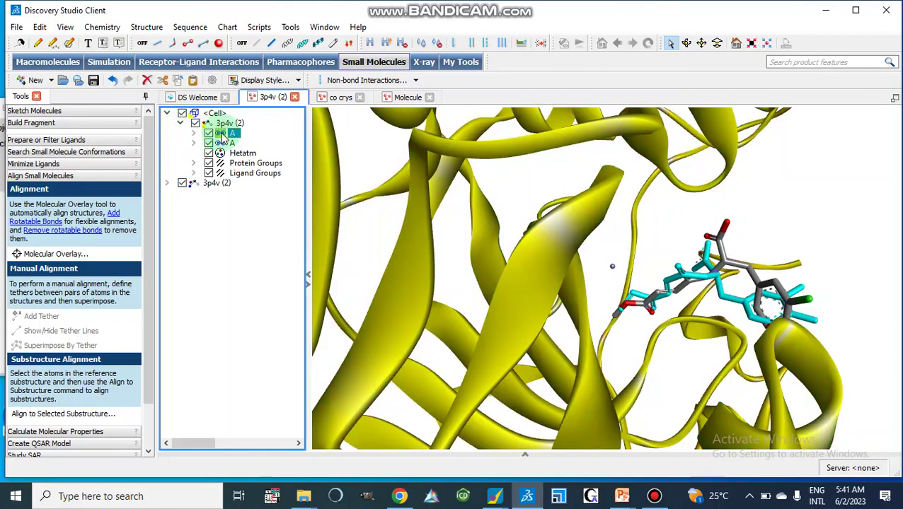
{"action": "right_click", "coordinate": [223, 137]}
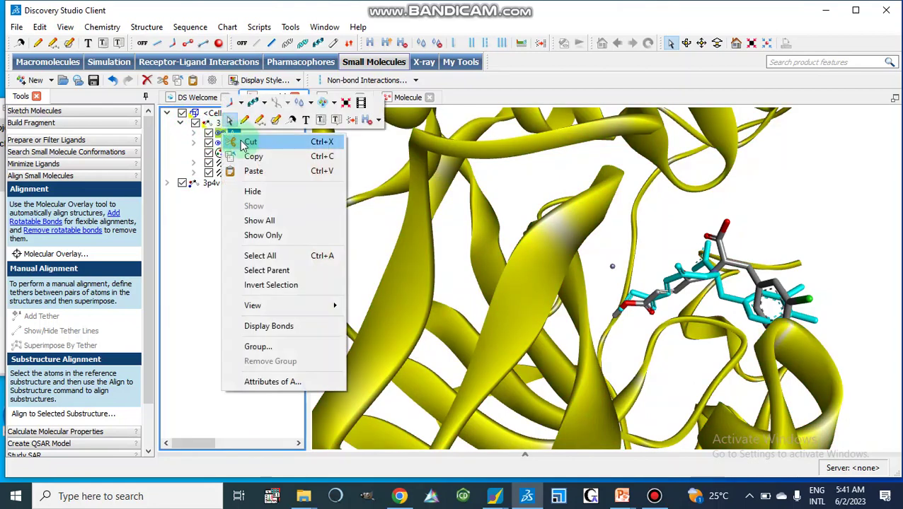
{"action": "left_click", "coordinate": [249, 141]}
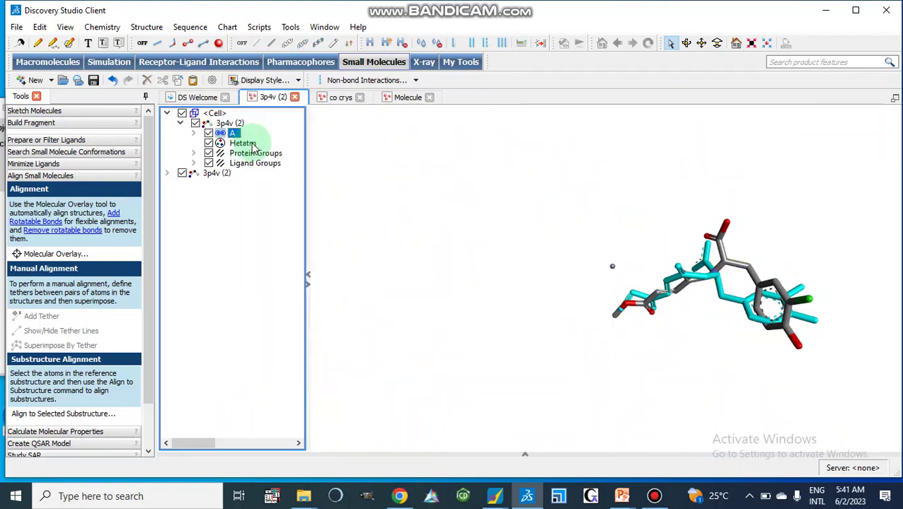
{"action": "left_click", "coordinate": [194, 134]}
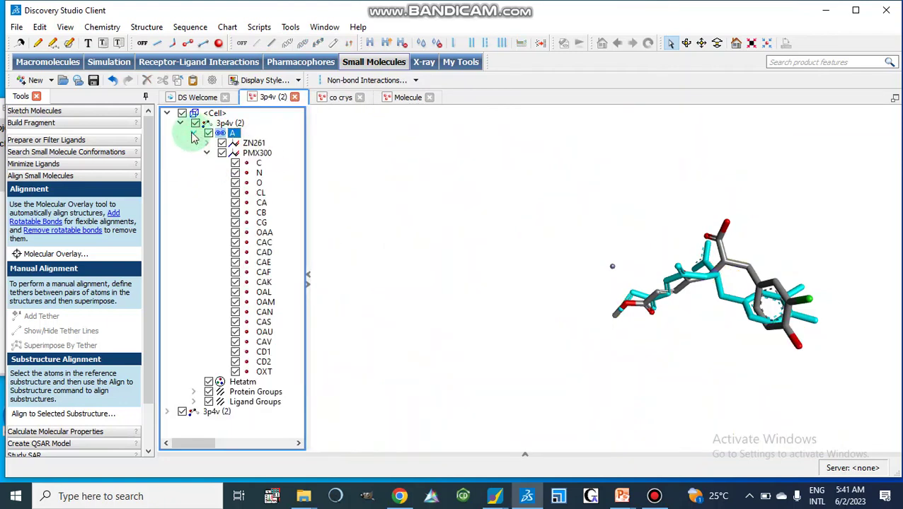
Cut the zinc ion ZN261 out of chain A in the 3p4v (2) structure and collapse the PMX300 atom list.
{"action": "left_click", "coordinate": [244, 144]}
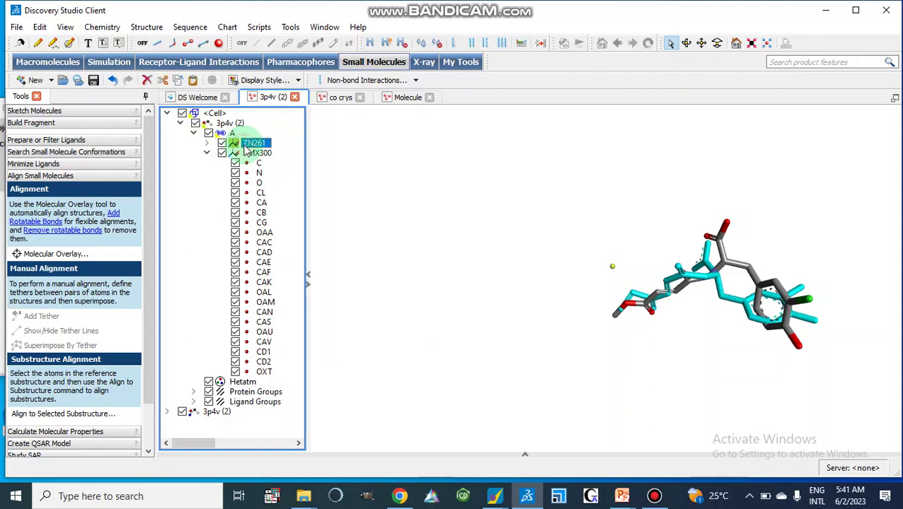
{"action": "right_click", "coordinate": [246, 146]}
{"action": "left_click", "coordinate": [283, 155]}
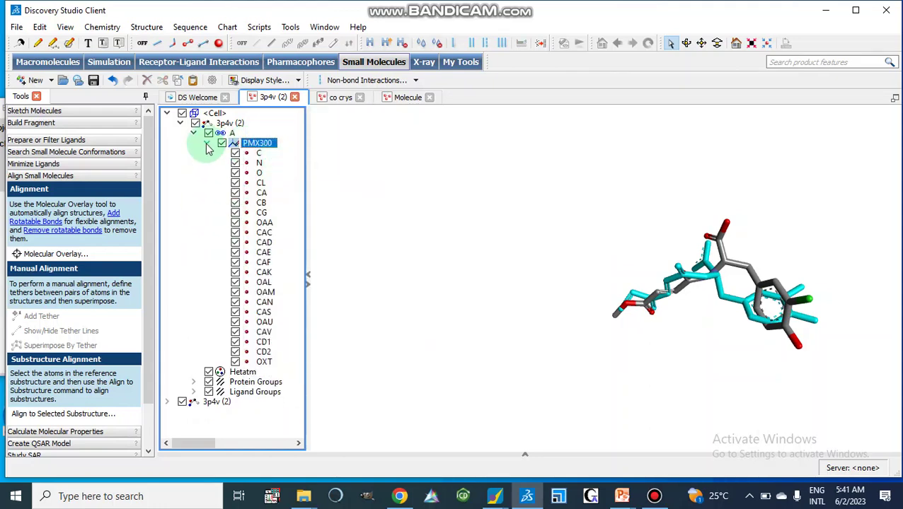
{"action": "left_click", "coordinate": [207, 143]}
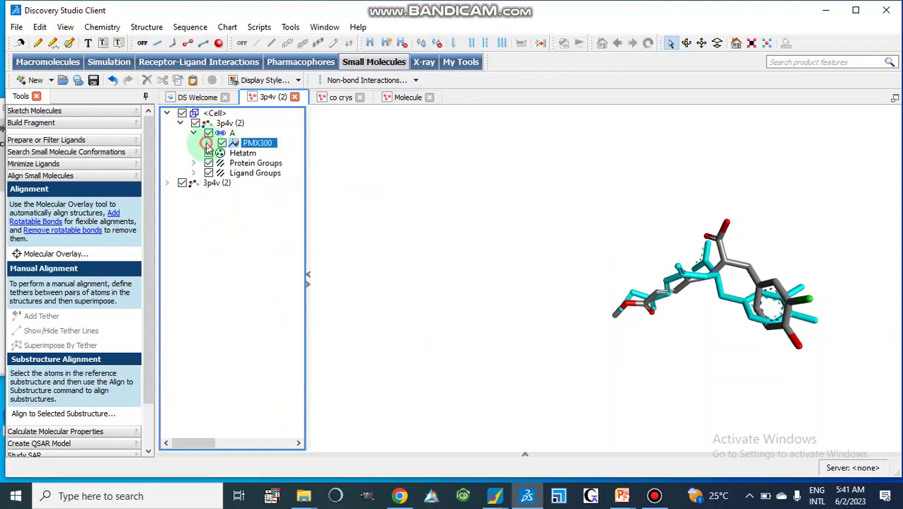
Inspect the ligand overlay from another angle and shift it toward the middle of the view in Translate mode.
{"action": "left_click", "coordinate": [635, 306]}
{"action": "left_click_drag", "start_coordinate": [634, 306], "coordinate": [574, 257]}
{"action": "right_click", "coordinate": [574, 257]}
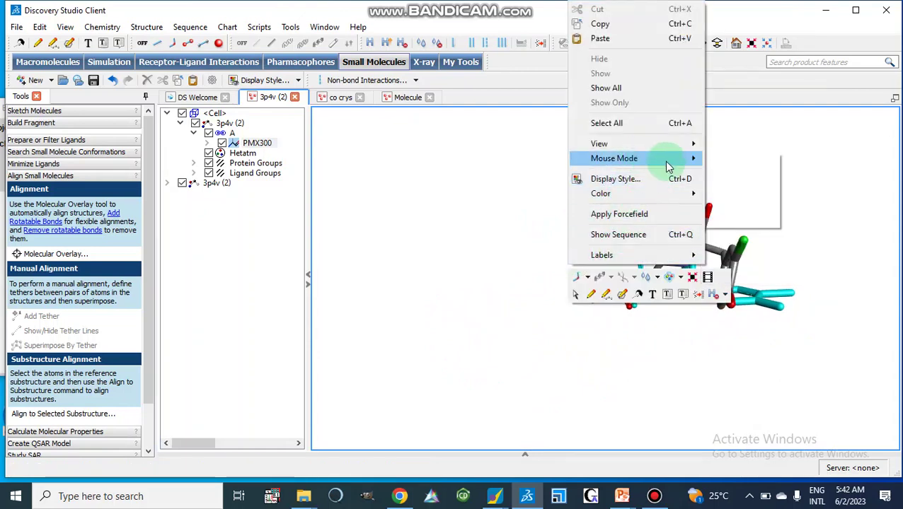
{"action": "mouse_move", "coordinate": [670, 163]}
{"action": "left_click", "coordinate": [729, 160]}
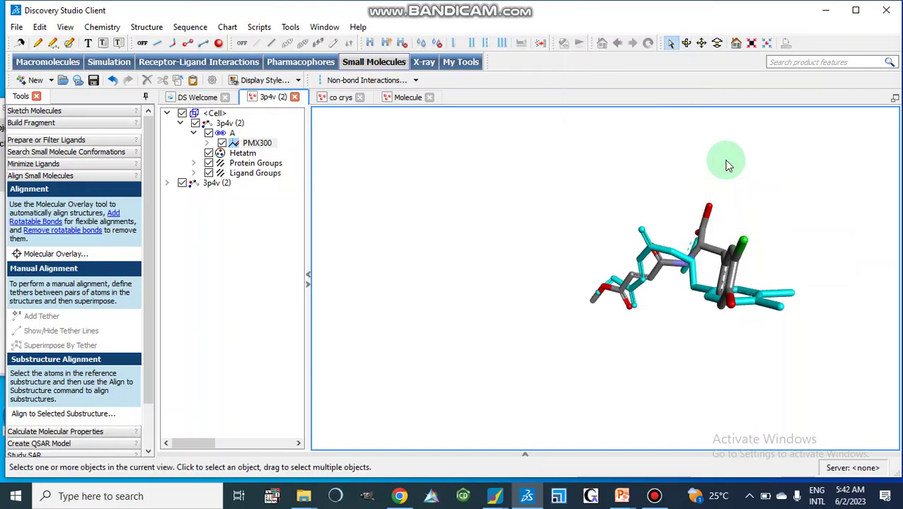
{"action": "right_click", "coordinate": [612, 220]}
{"action": "mouse_move", "coordinate": [670, 372]}
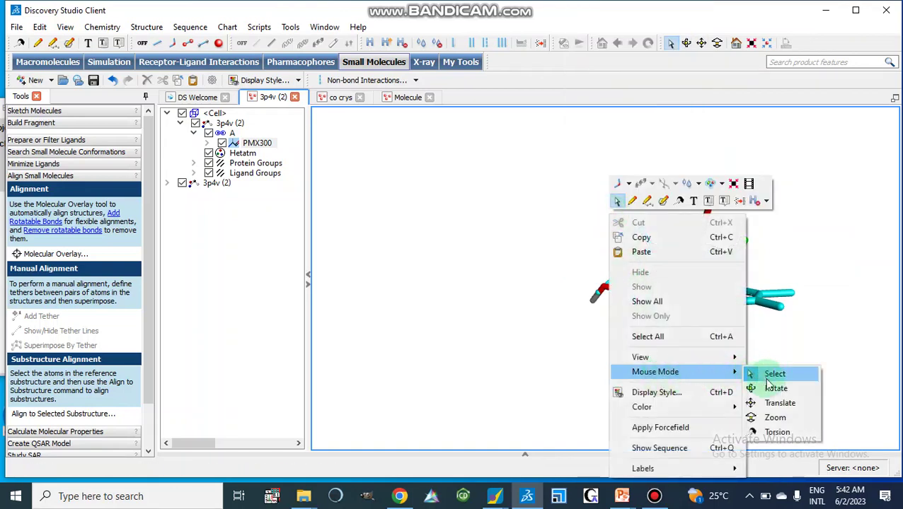
{"action": "left_click", "coordinate": [771, 403]}
{"action": "left_click_drag", "start_coordinate": [678, 315], "coordinate": [627, 306]}
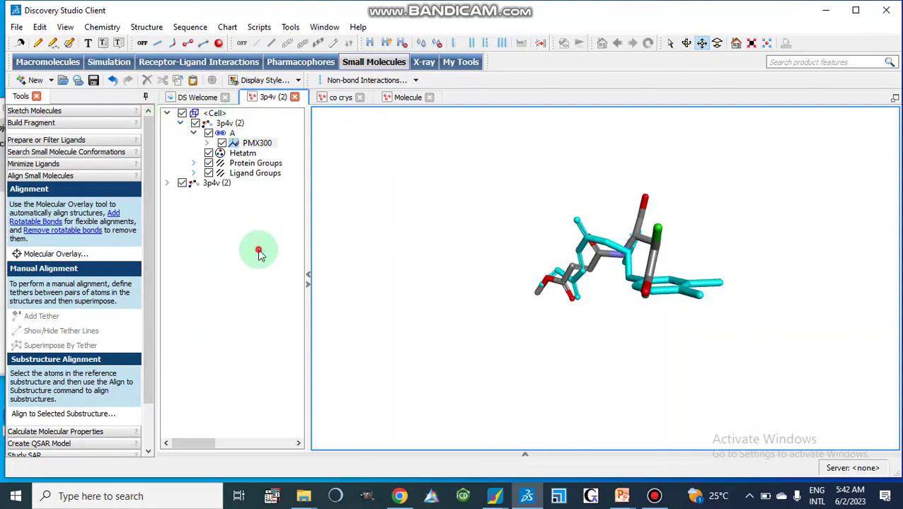
Calculate the heavy-atom RMSD between the two overlaid 3p4v (2) ligands and close the resulting RMSD report.
{"action": "left_click", "coordinate": [391, 235]}
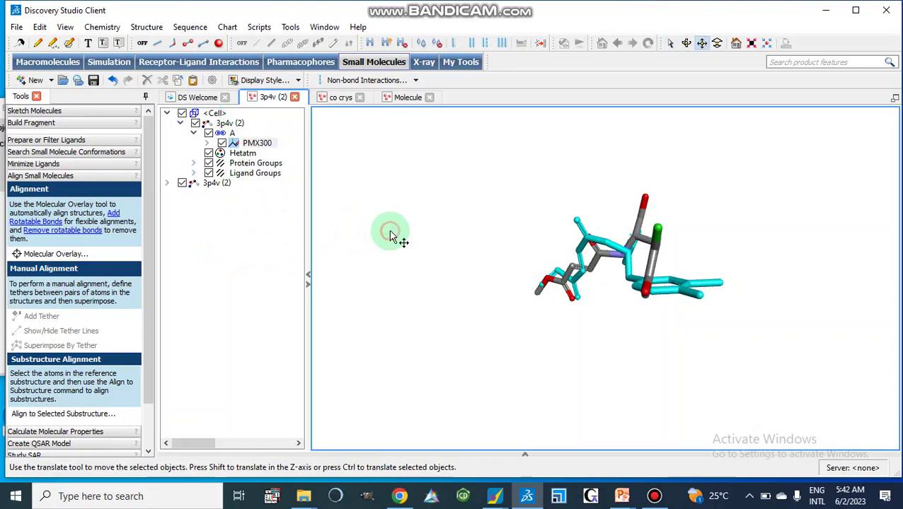
{"action": "left_click", "coordinate": [139, 28]}
{"action": "mouse_move", "coordinate": [233, 234]}
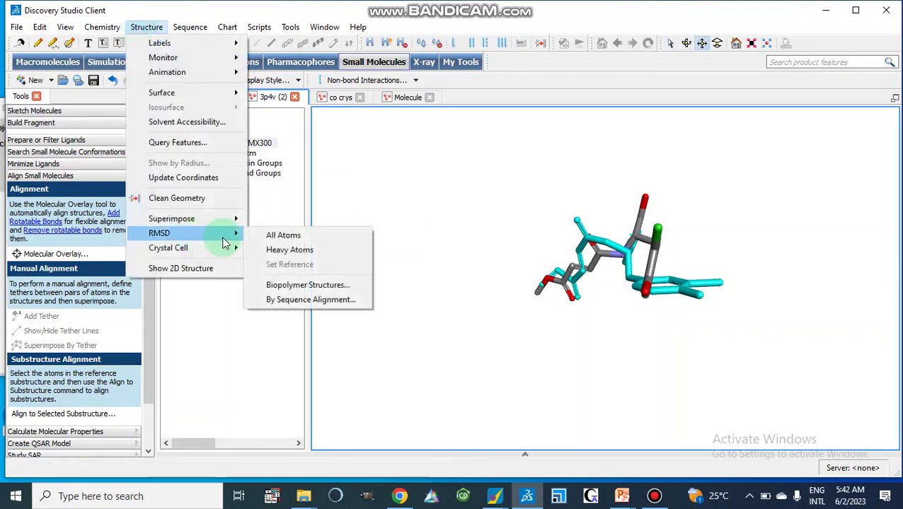
{"action": "left_click", "coordinate": [279, 251]}
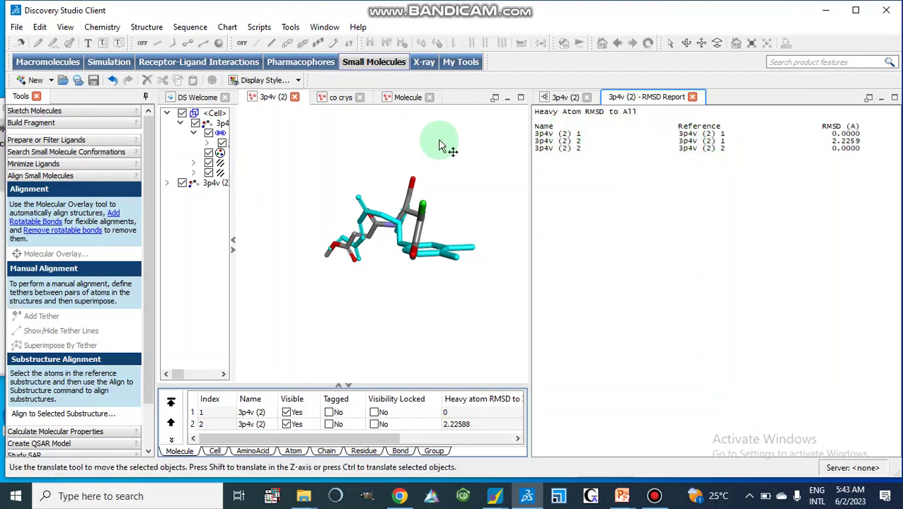
{"action": "left_click", "coordinate": [207, 252]}
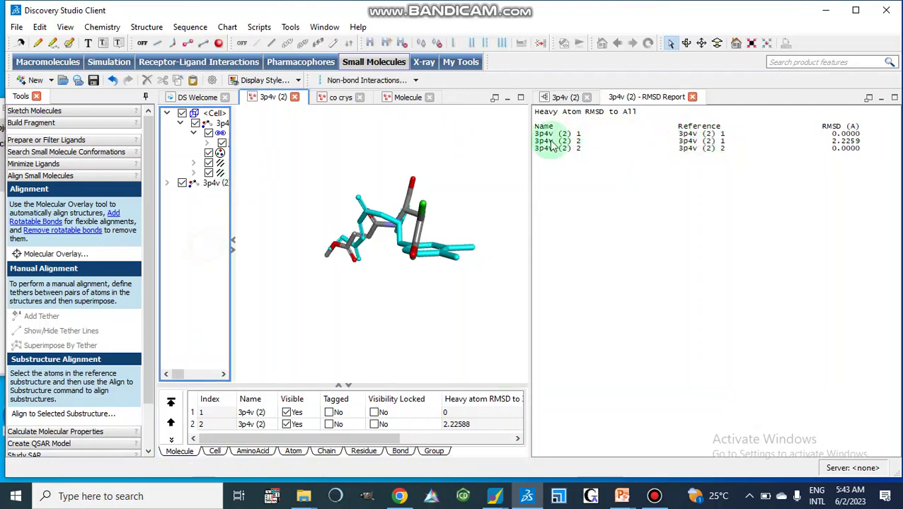
{"action": "left_click", "coordinate": [692, 97]}
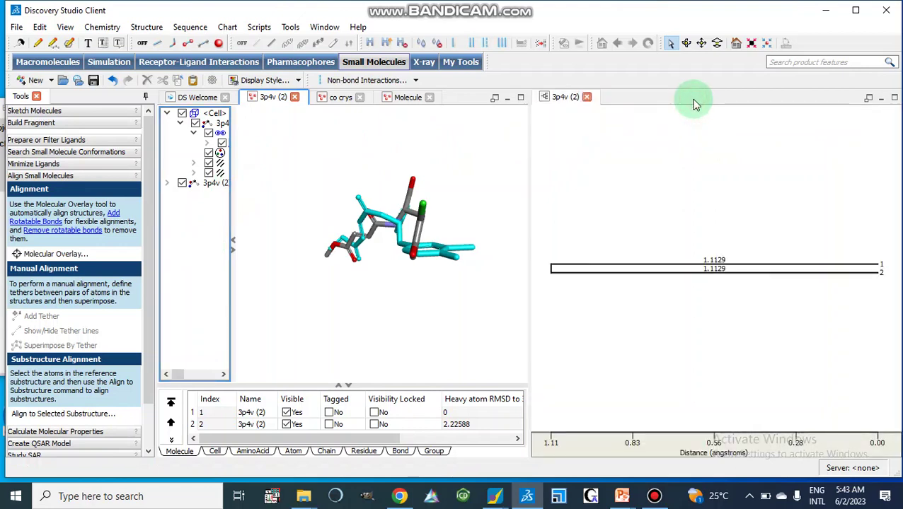
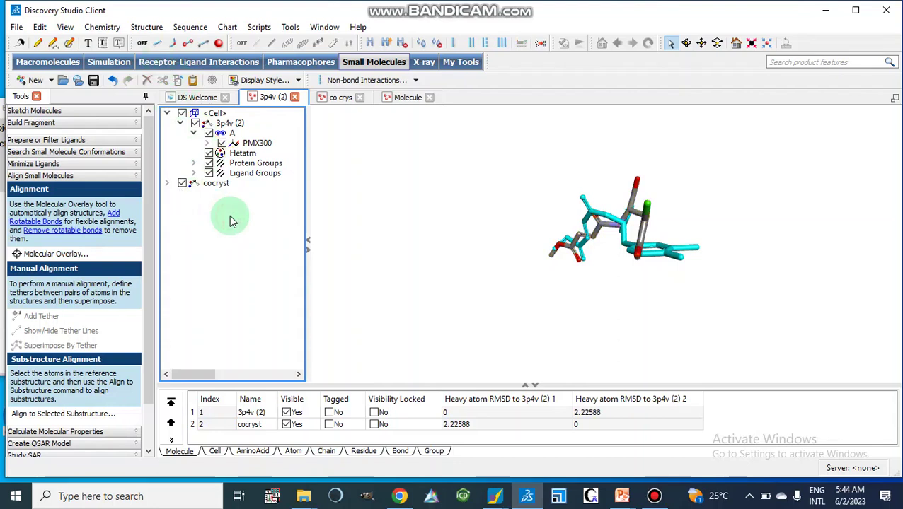
Calculate the heavy-atom RMSD between the 3p4v (2) and cocryst ligands and review the RMSD report.
{"action": "left_click", "coordinate": [152, 32]}
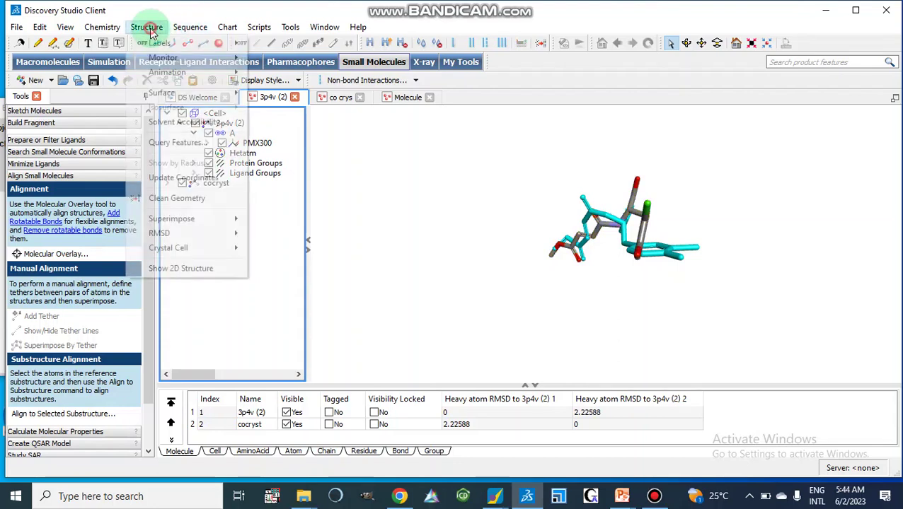
{"action": "mouse_move", "coordinate": [223, 235]}
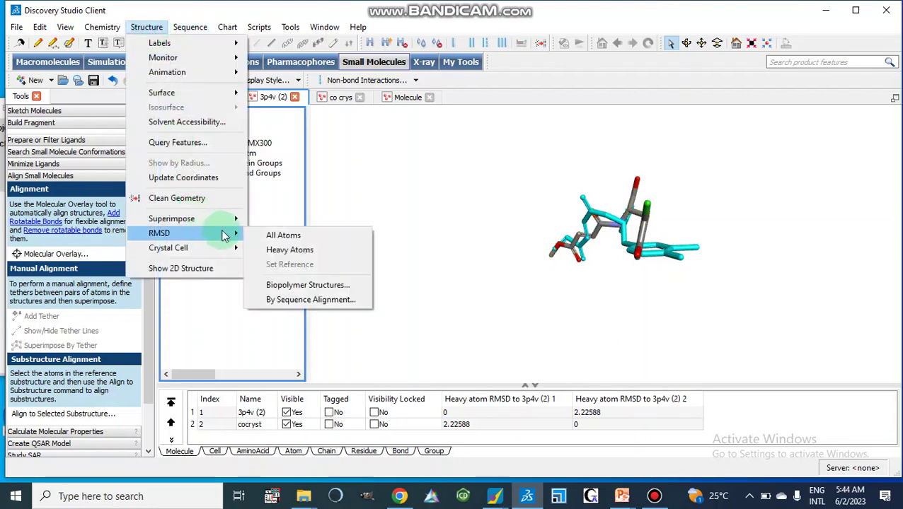
{"action": "left_click", "coordinate": [289, 250]}
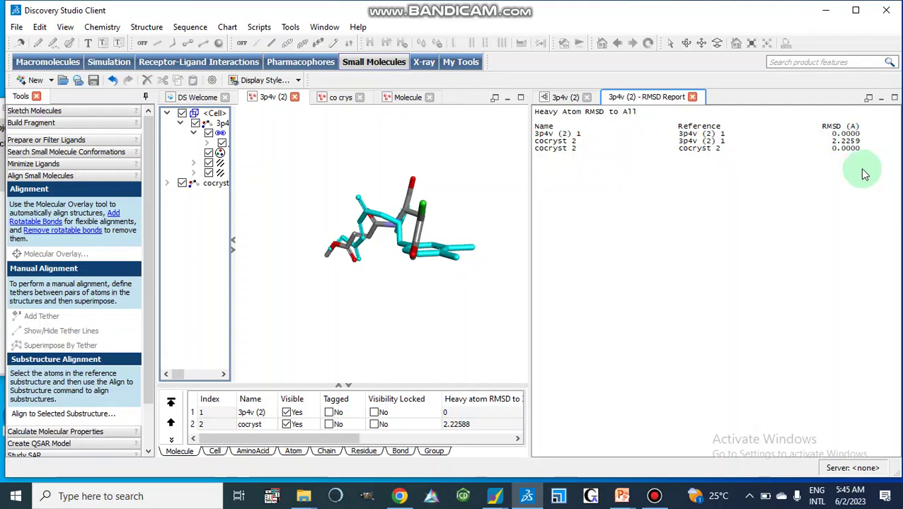
{"action": "left_click", "coordinate": [416, 310]}
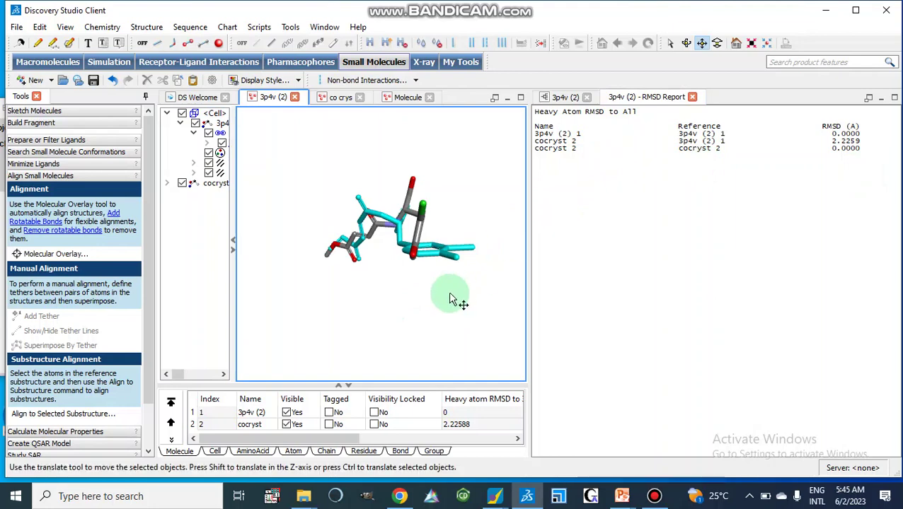
{"action": "left_click", "coordinate": [450, 294]}
{"action": "left_click", "coordinate": [617, 279]}
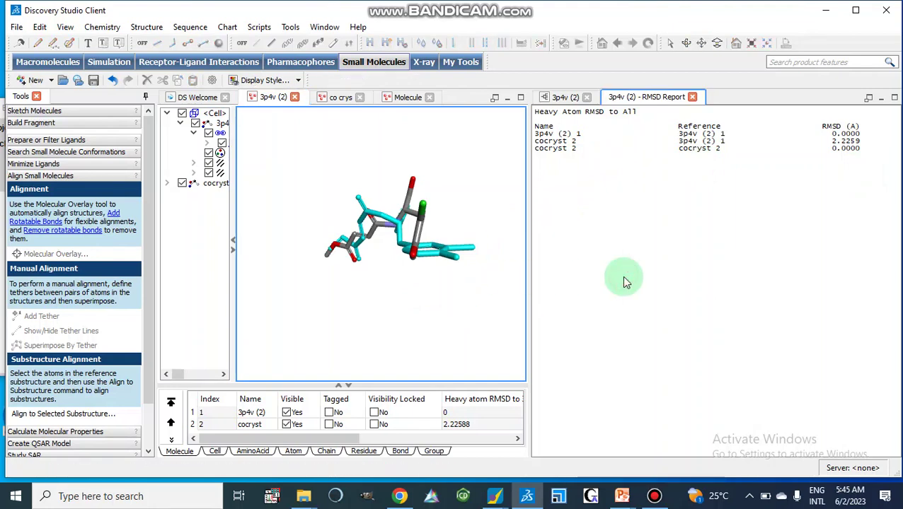